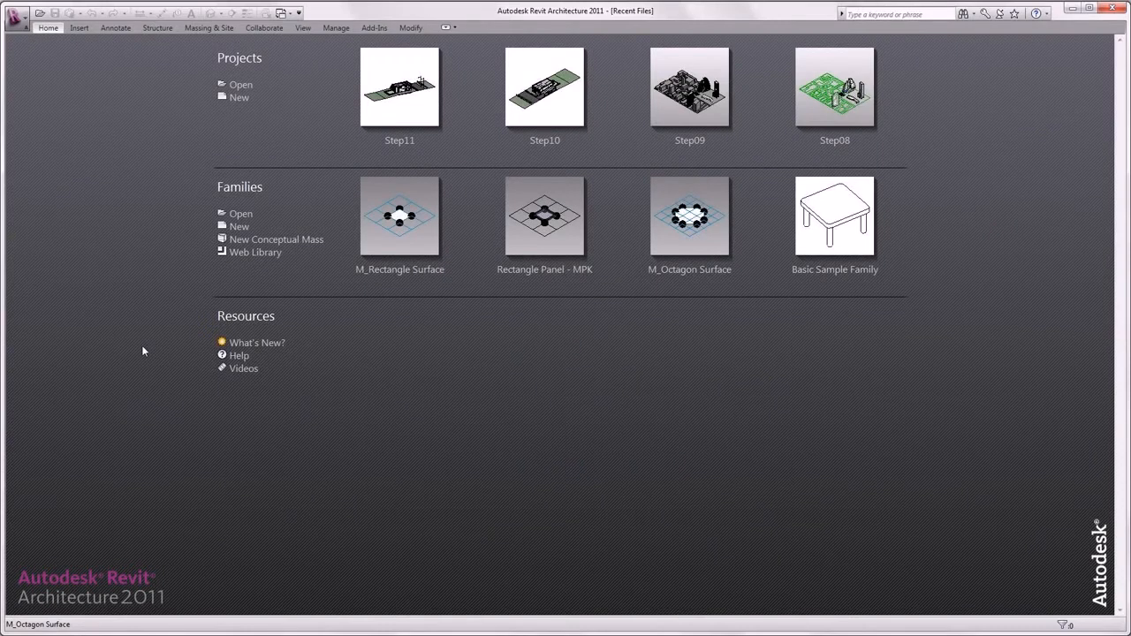
Open the Step12 project from the Professional_Massmodeling folder and display its 3D_interior daylight view.
left_click(233, 84)
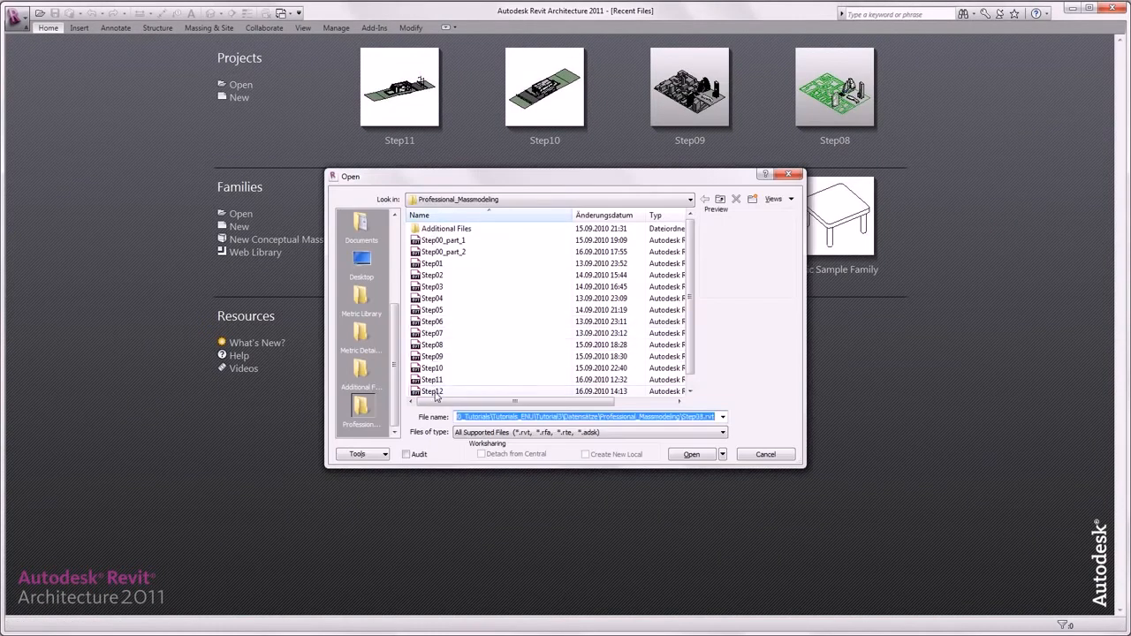
left_click(433, 391)
left_click(694, 455)
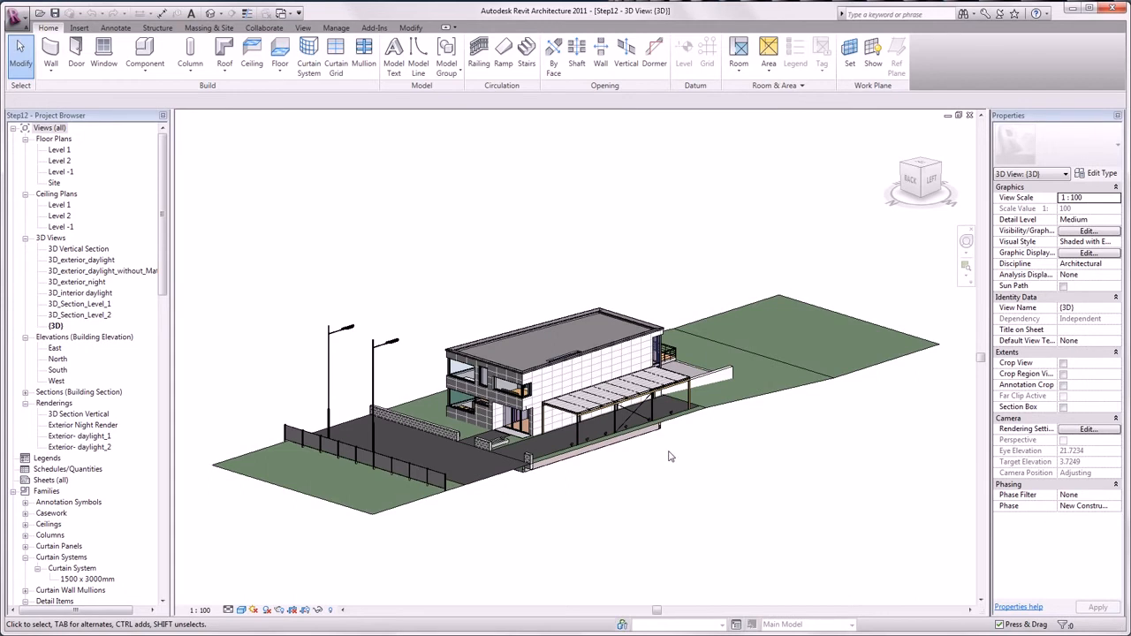
left_click(101, 295)
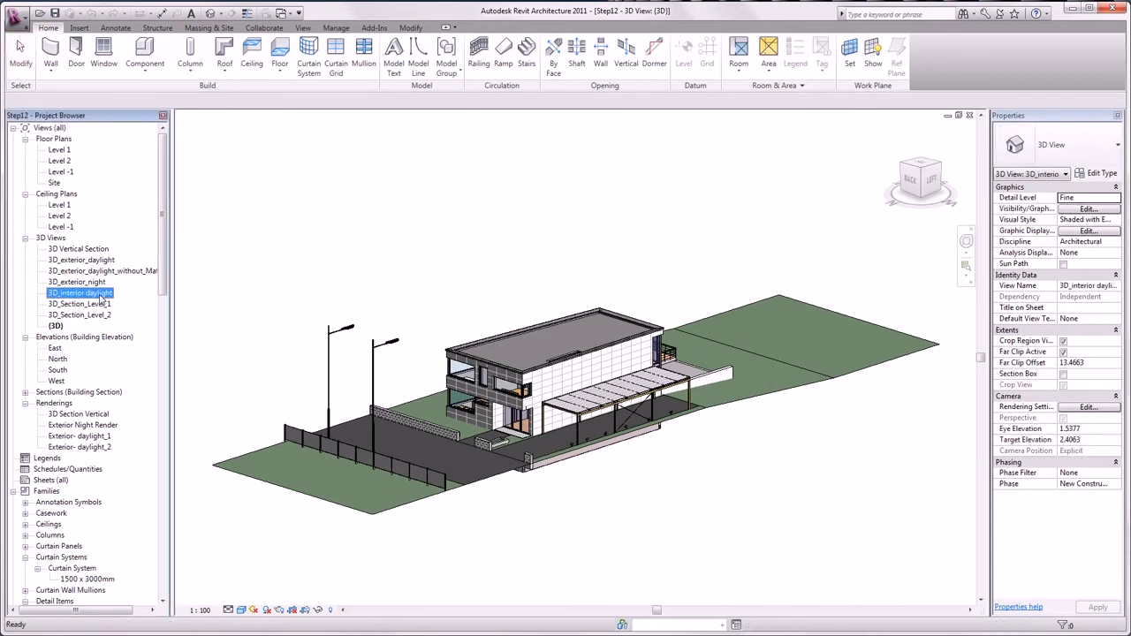
double_click(101, 296)
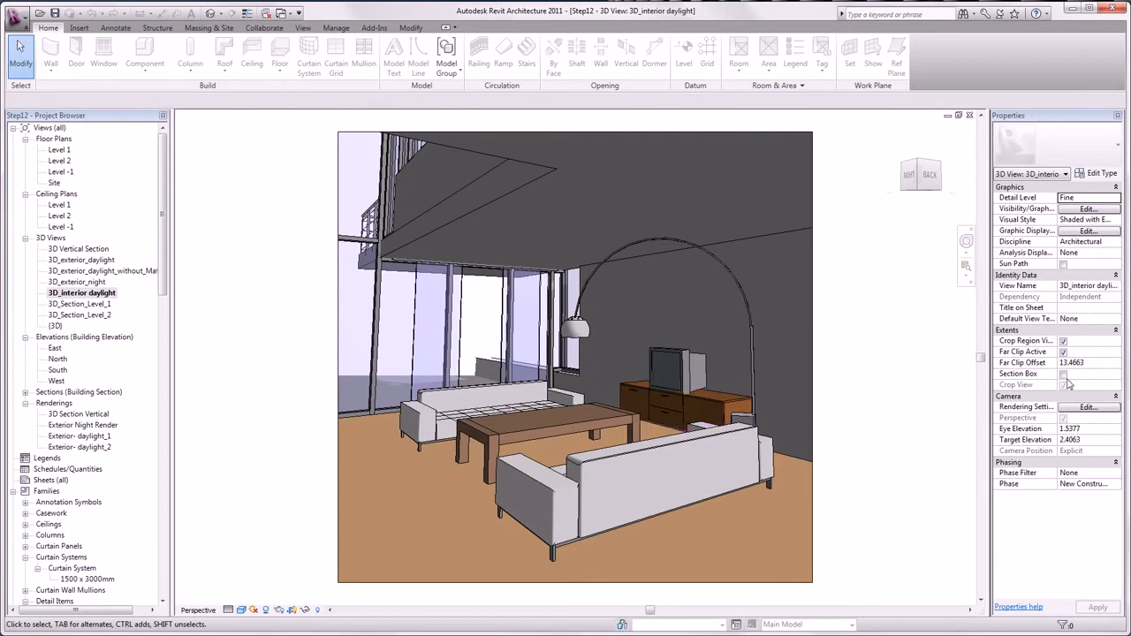
Turn on the interior view's section box and, with the box selected, open the Section 1 view.
left_click(1063, 374)
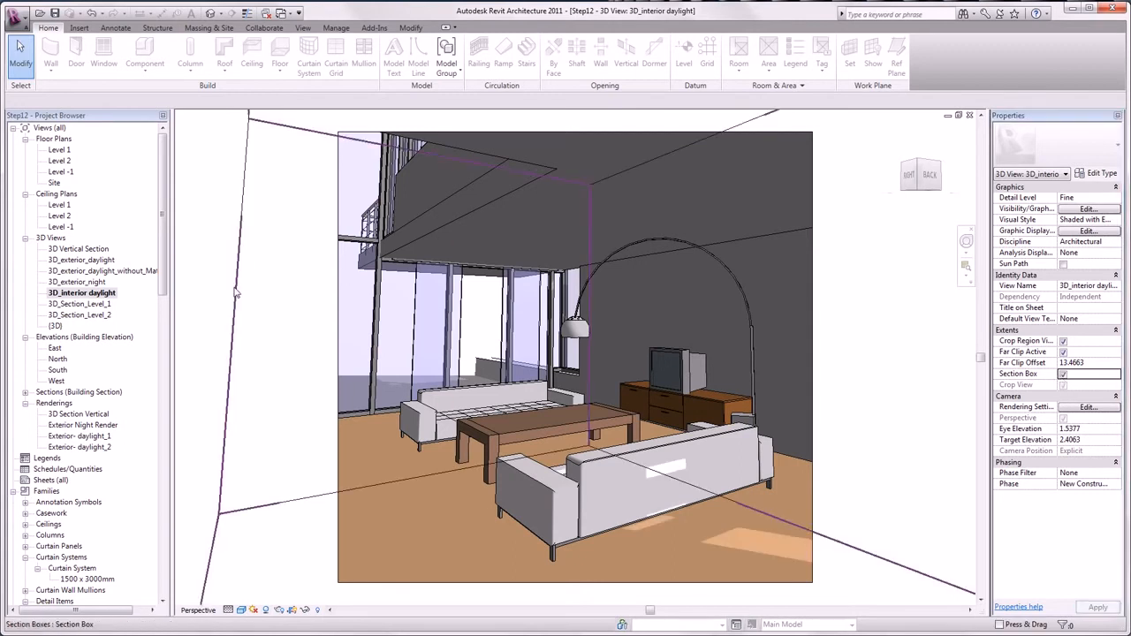
left_click(236, 293)
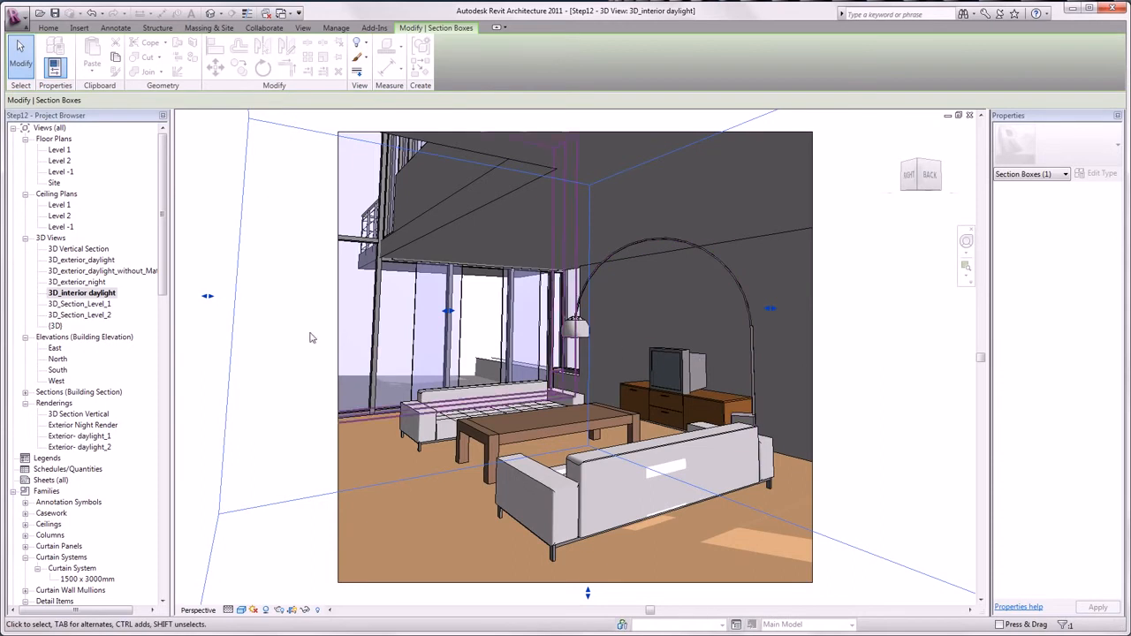
left_click(25, 392)
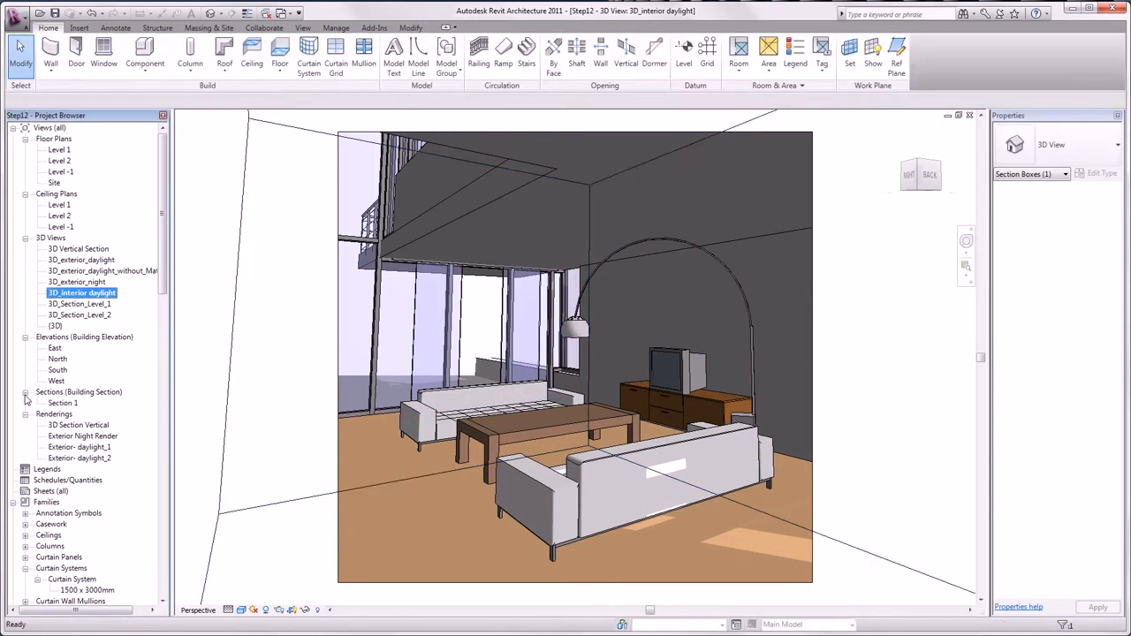
left_click(62, 403)
double_click(64, 403)
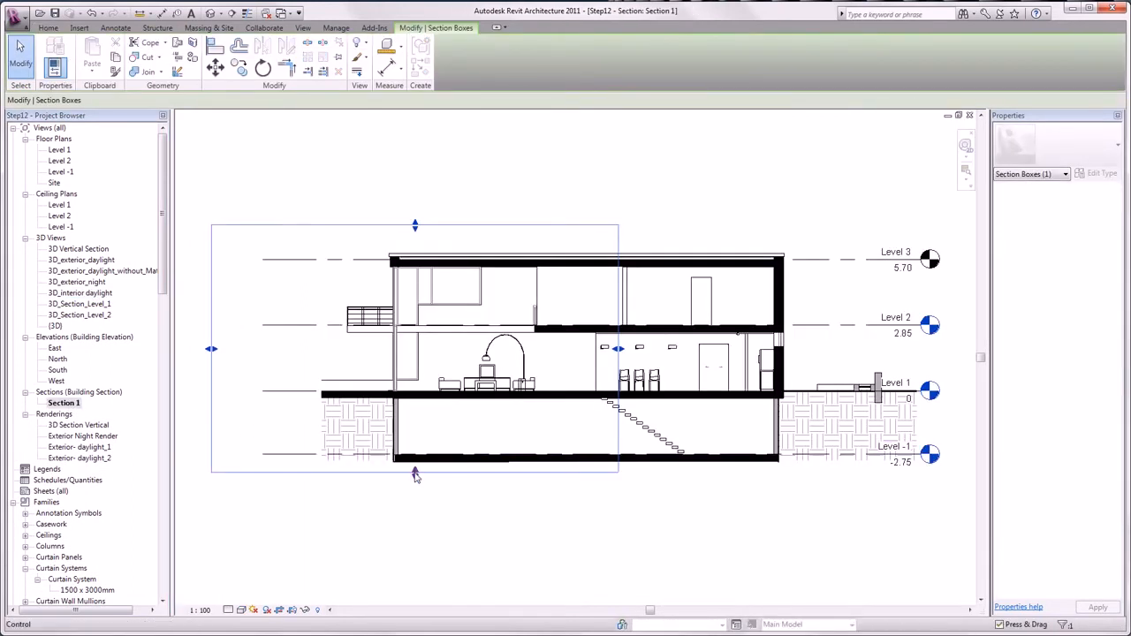
Shrink the section box from all four sides in Section 1 so it fits around the living room.
left_click_drag(416, 475, 416, 419)
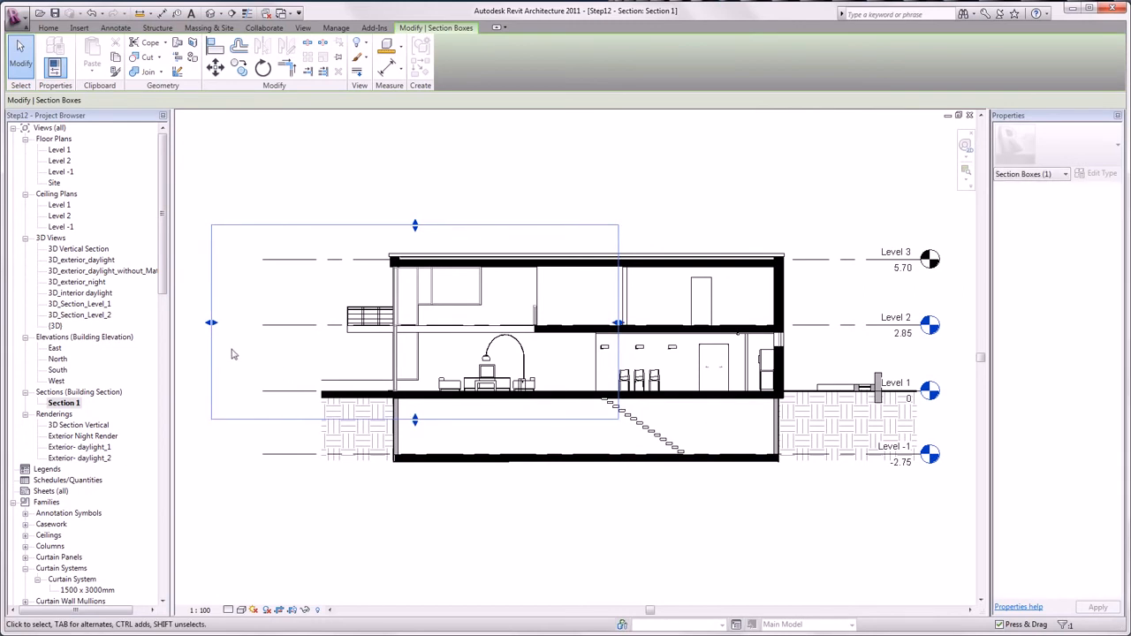
left_click_drag(214, 325, 328, 335)
left_click_drag(621, 325, 590, 325)
left_click_drag(457, 227, 458, 275)
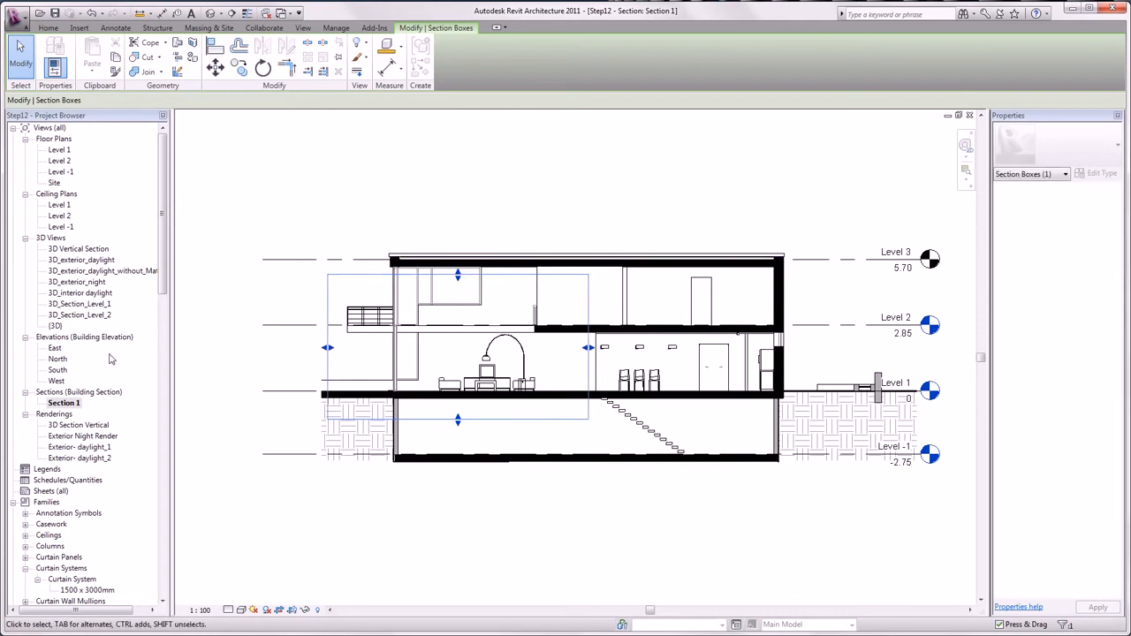
Return to the 3D_interior daylight view and turn off its section box.
left_click(68, 296)
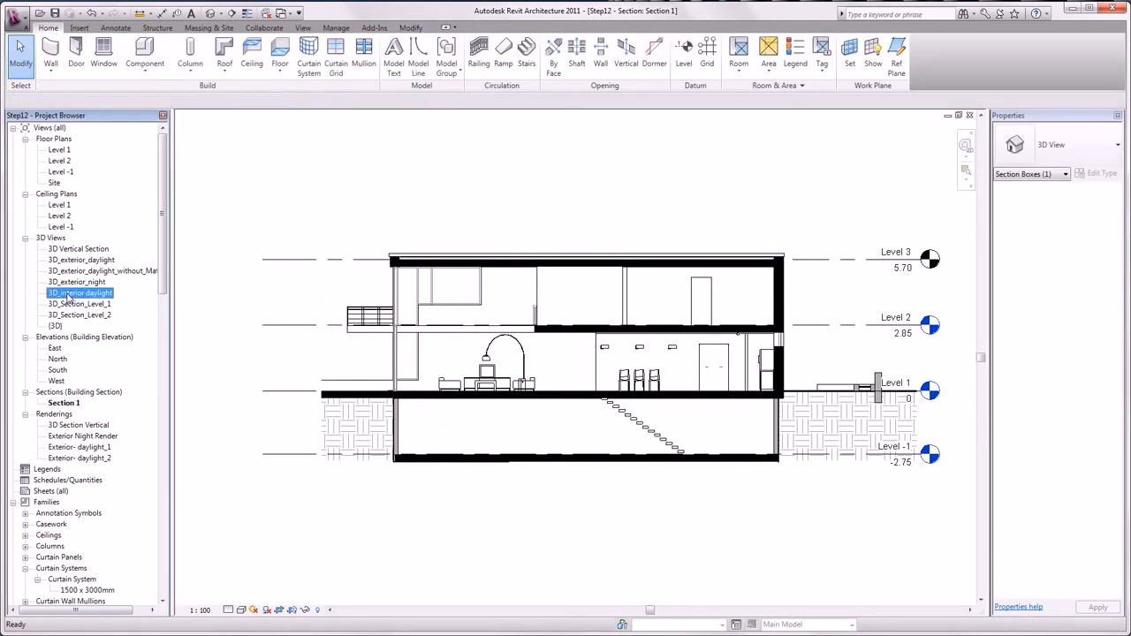
double_click(68, 295)
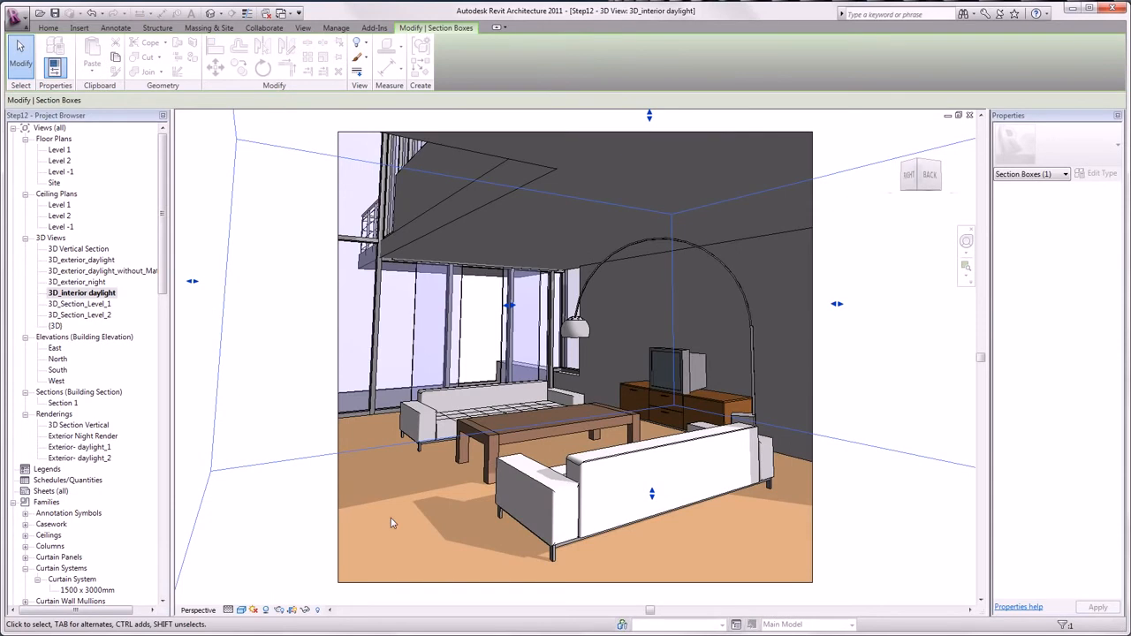
left_click(861, 540)
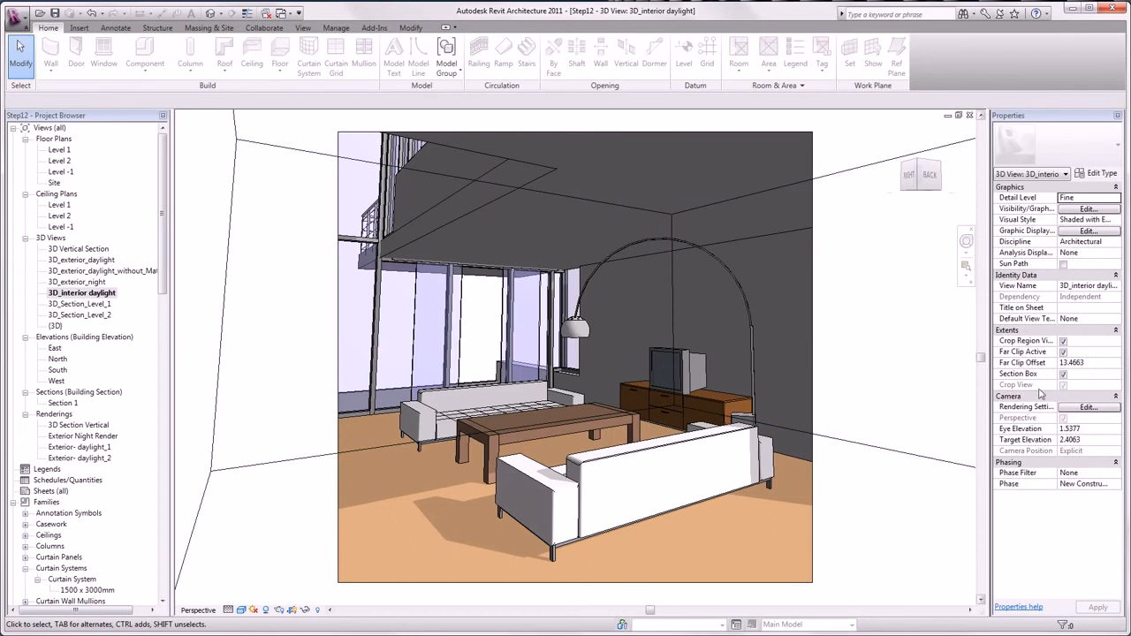
left_click(1064, 375)
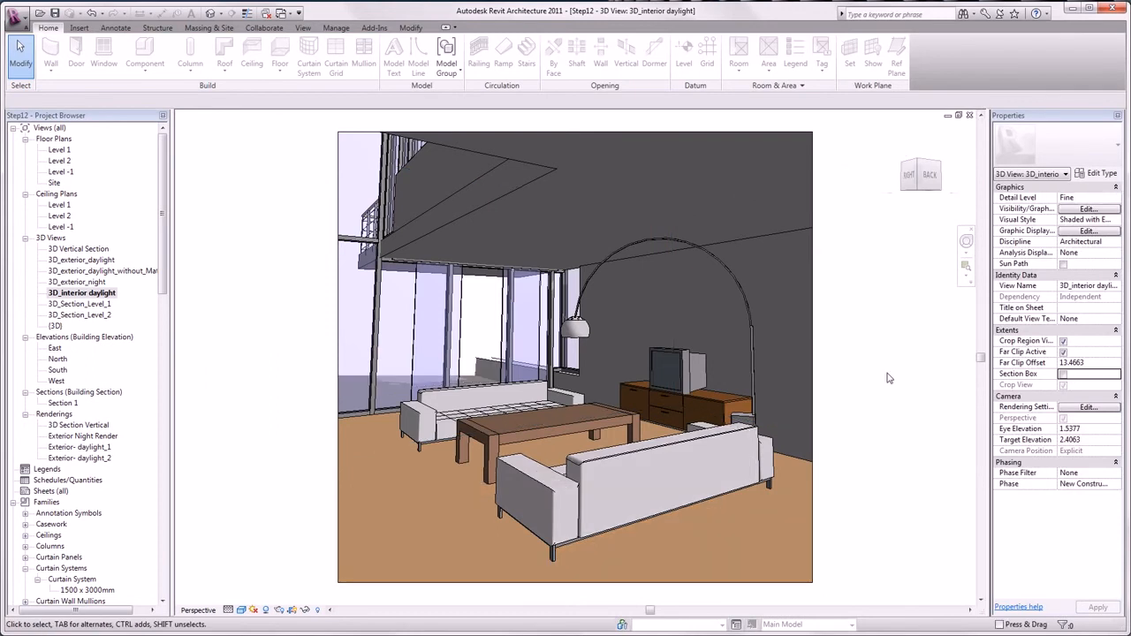
Apply sun intensity 100, indirect light 85, cast shadows 12 and ambient occlusion in the interior view's graphic display options.
left_click(266, 610)
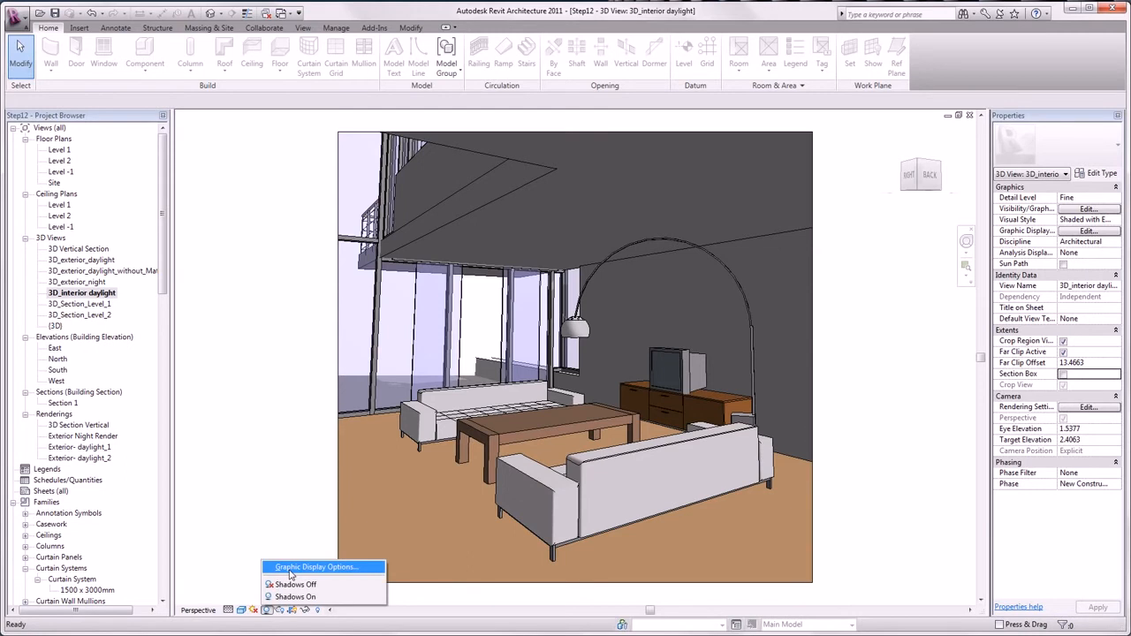
left_click(290, 575)
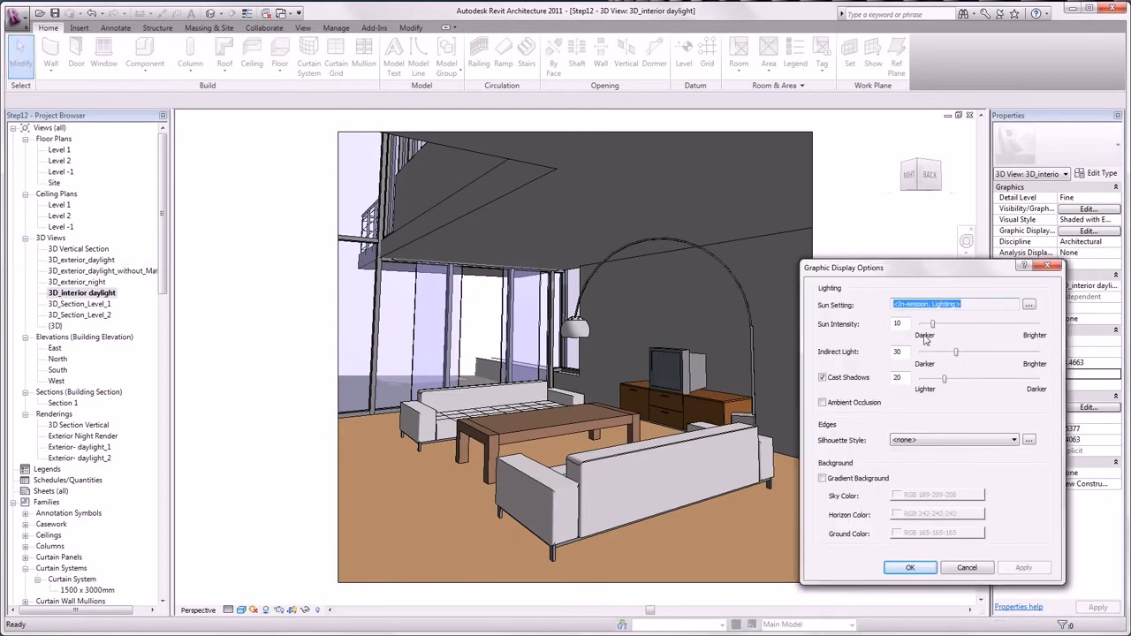
left_click_drag(932, 324, 1048, 334)
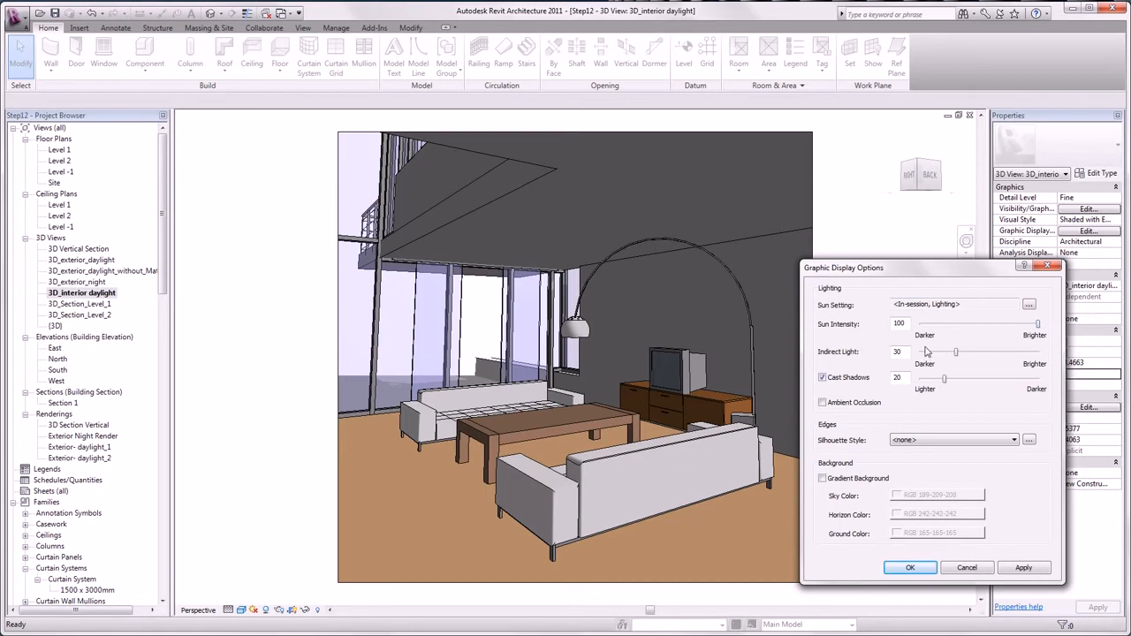
left_click_drag(908, 352, 868, 351)
type("85")
key("Tab")
type("12")
left_click(1023, 567)
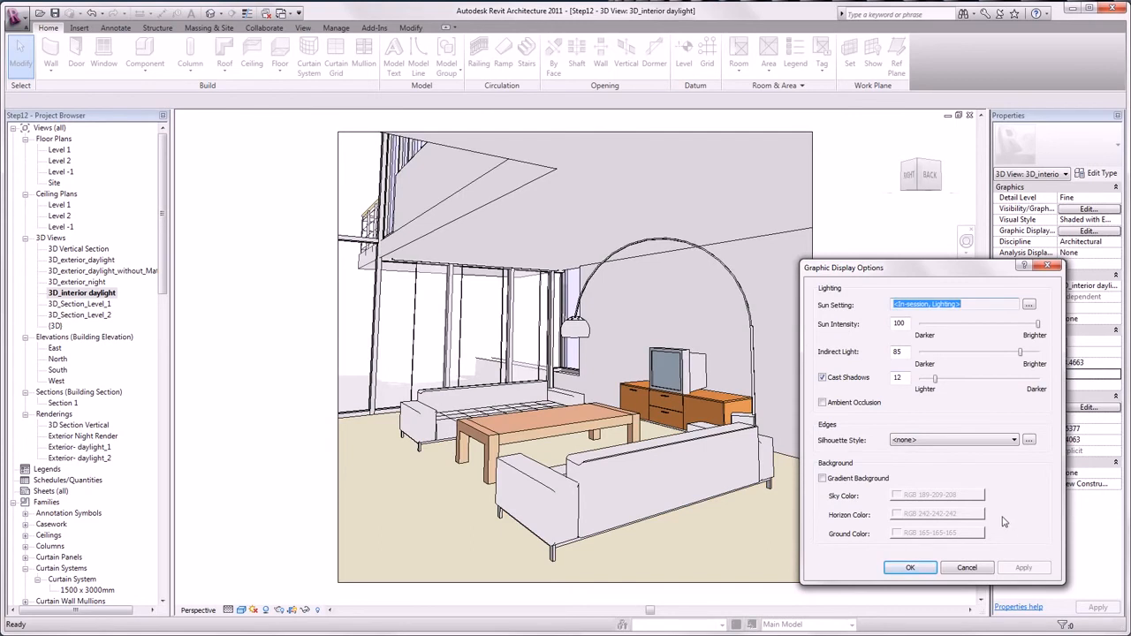
left_click(853, 403)
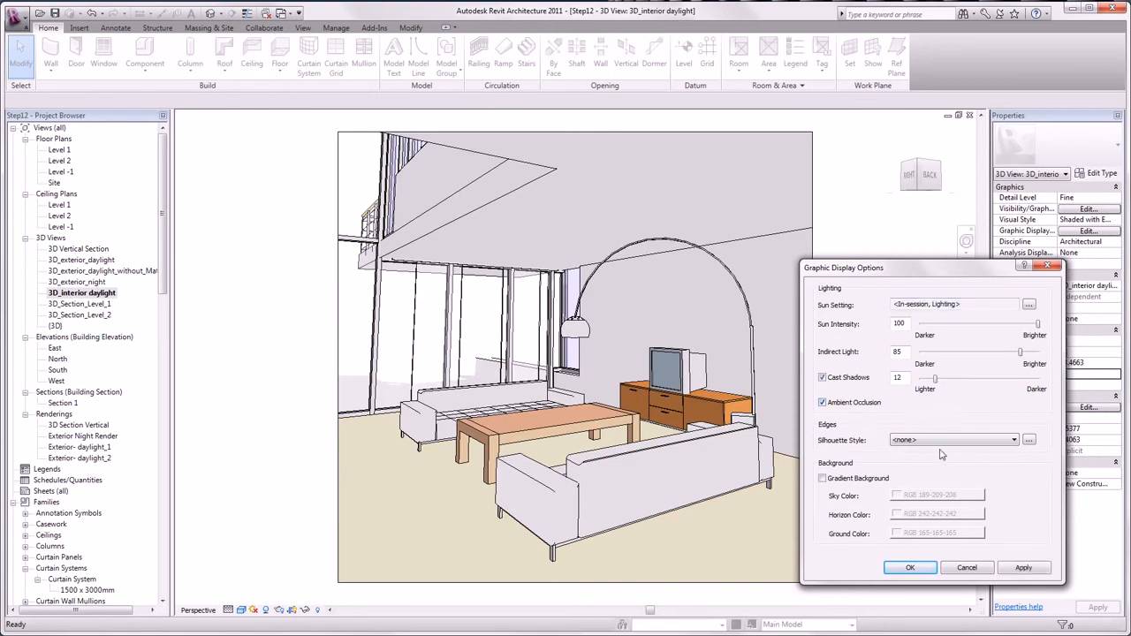
left_click(1021, 568)
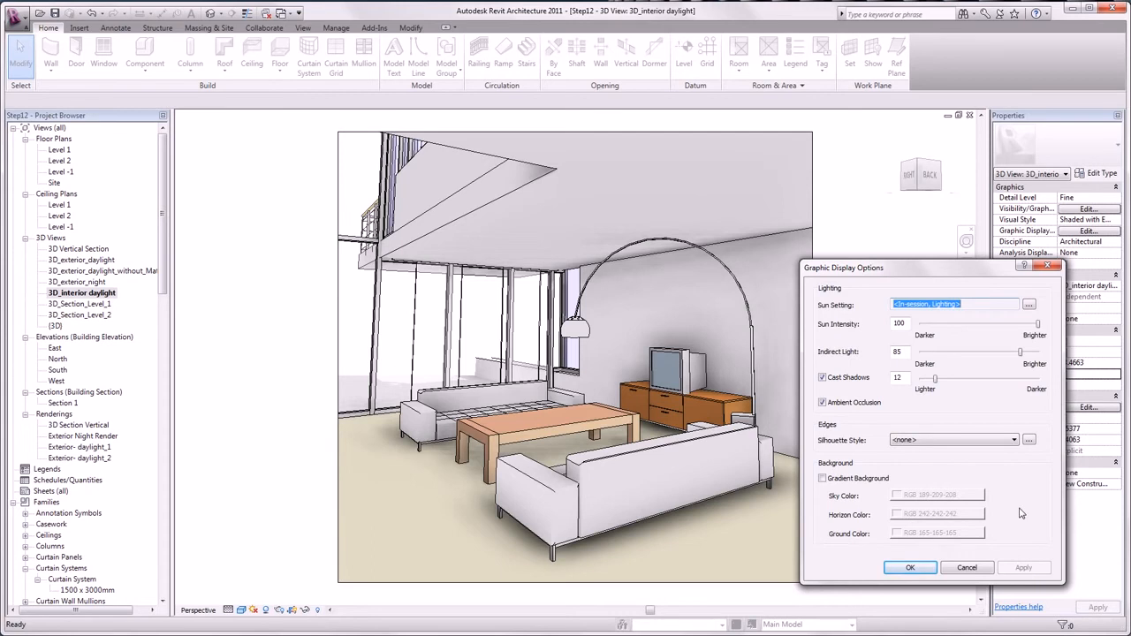
Try the Wide Lines silhouette style on the interior view's edges.
left_click(958, 440)
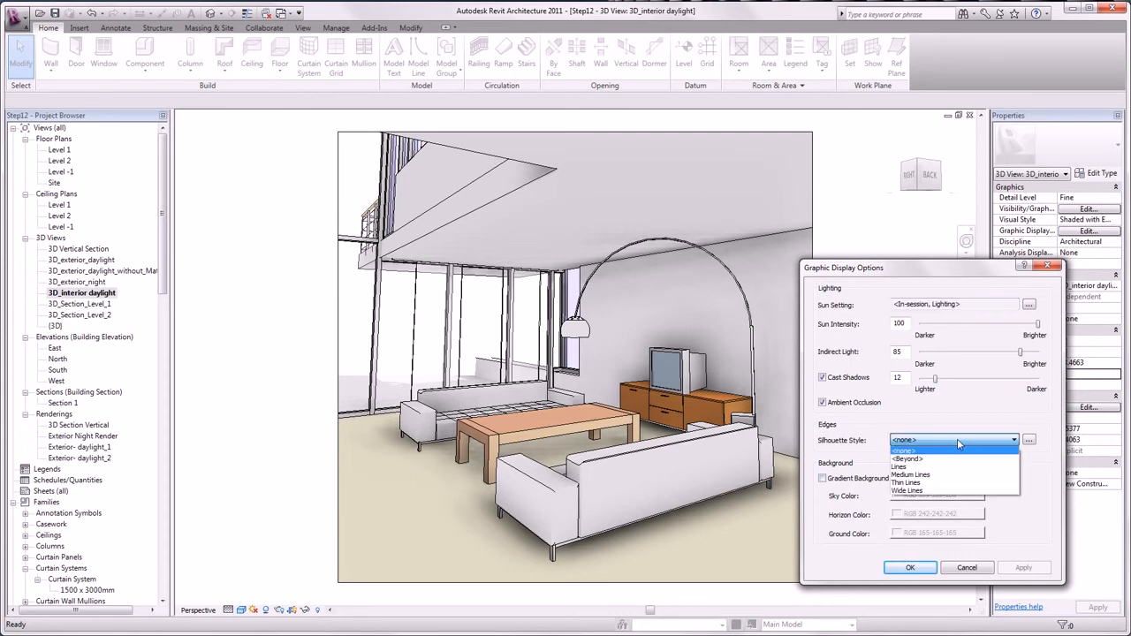
left_click(948, 491)
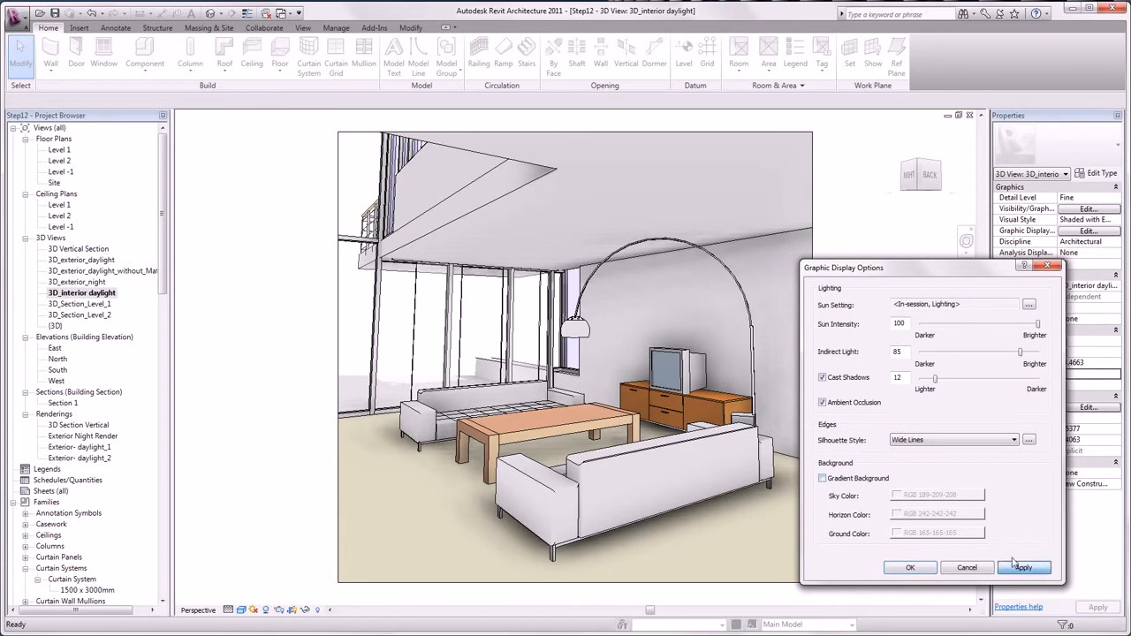
left_click(1014, 568)
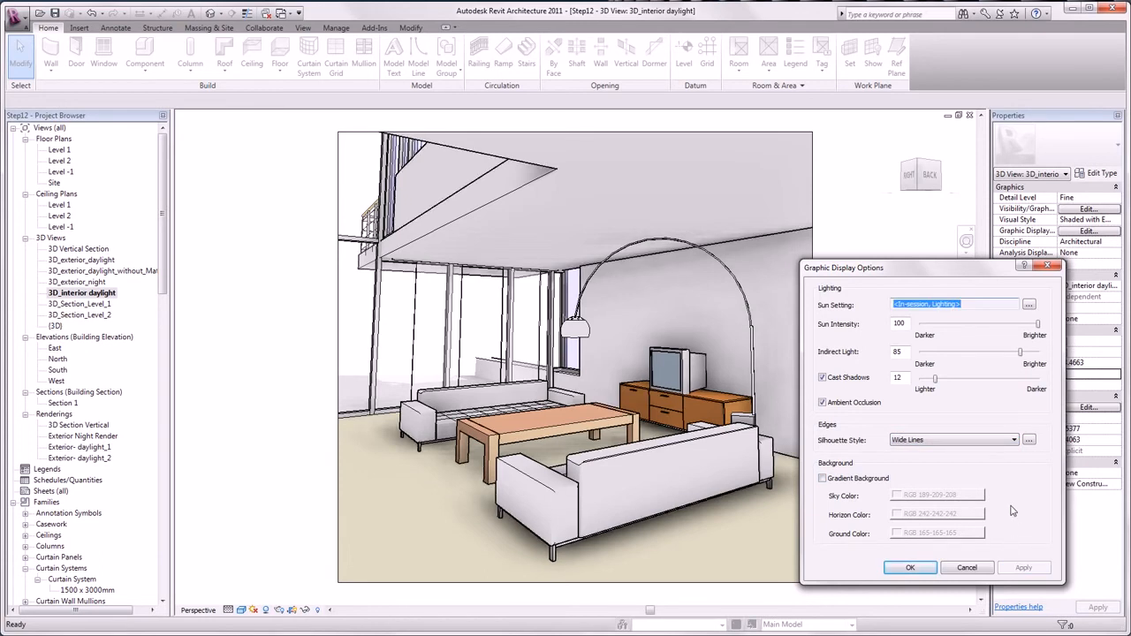
Reset the silhouette style to <none> and apply a gradient background to the interior view.
left_click(1013, 439)
left_click(982, 449)
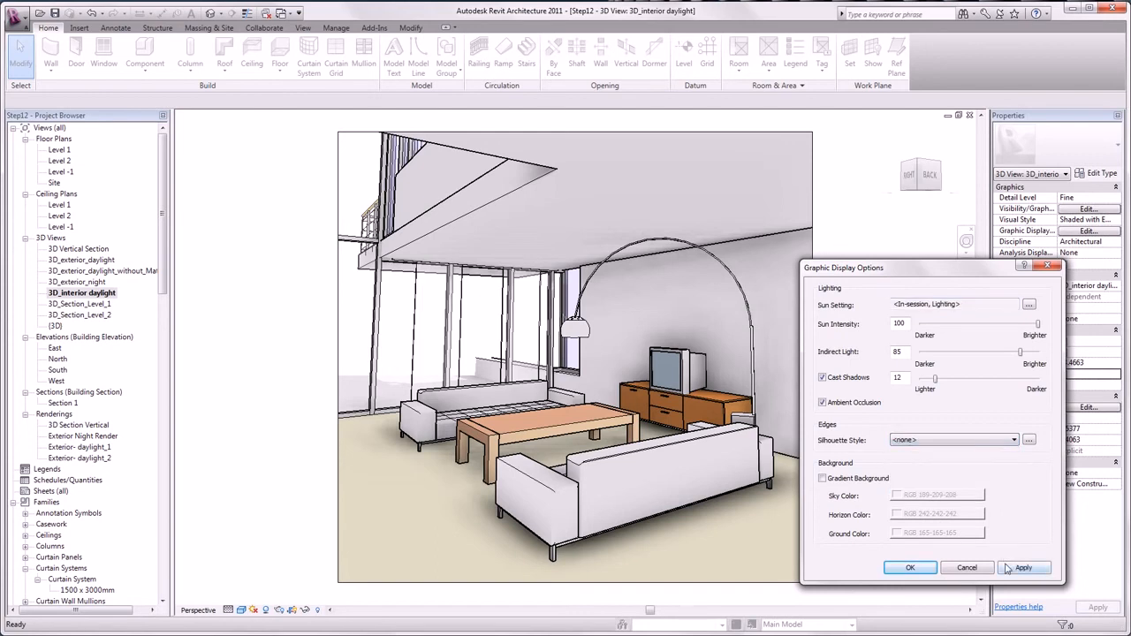
left_click(851, 478)
left_click(1022, 568)
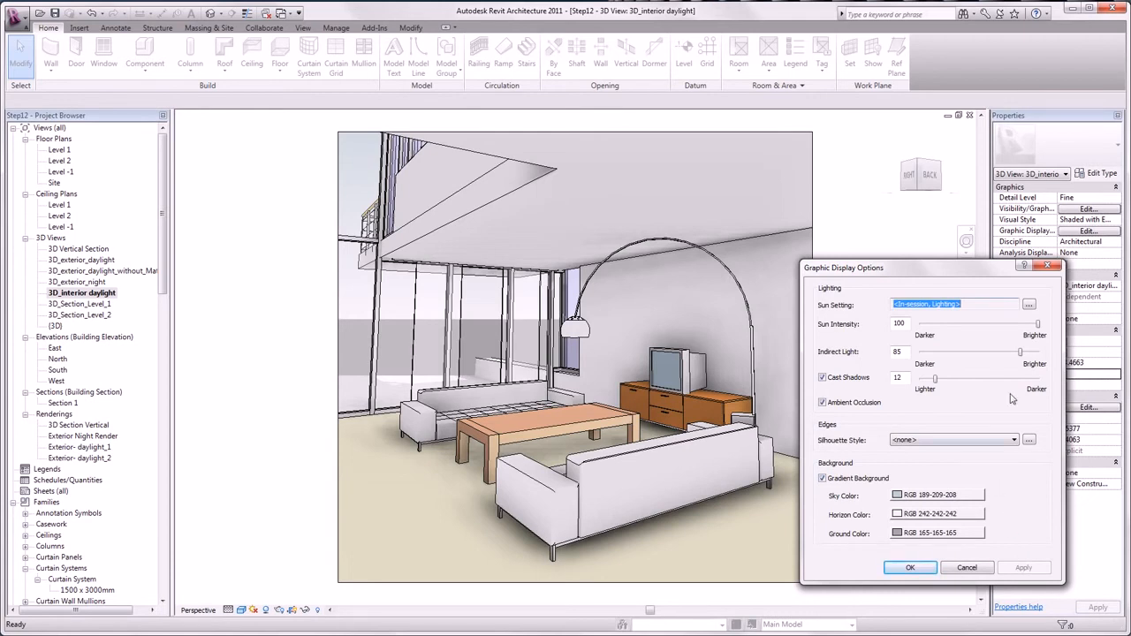
Set the sun azimuth of the in-session lighting to 220°.
left_click(1029, 304)
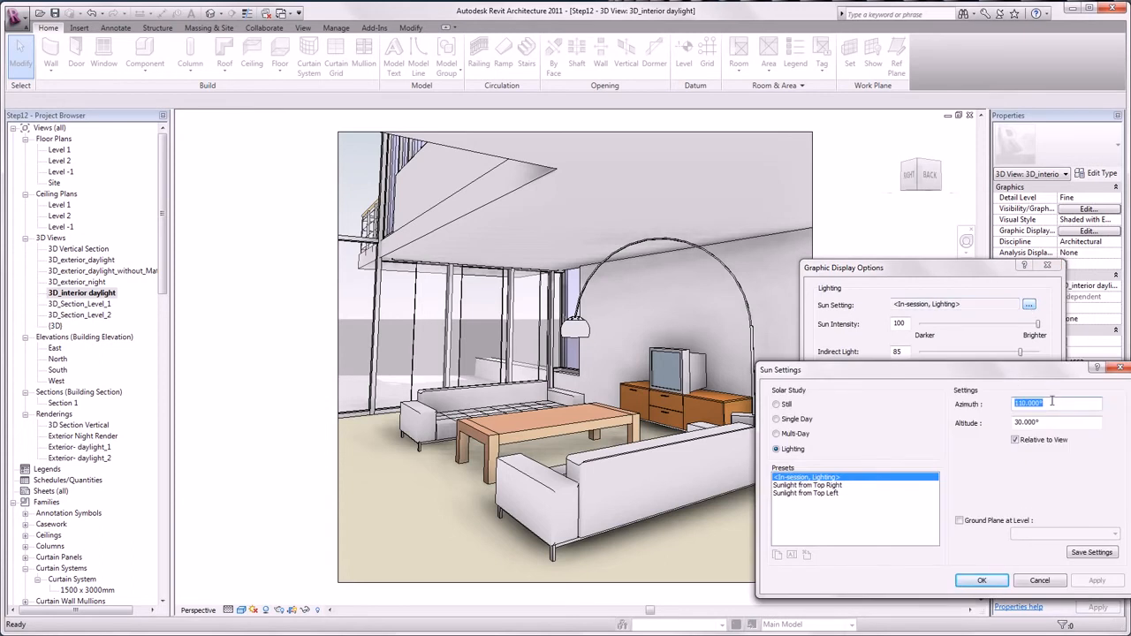
type("220")
left_click(992, 581)
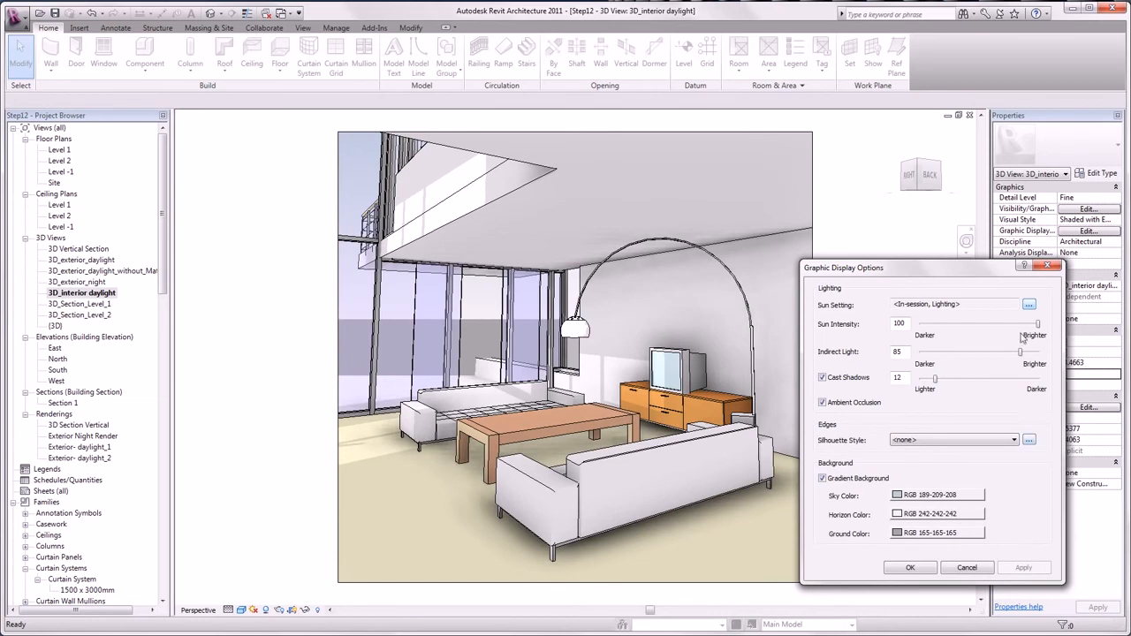
Set the in-session lighting's sun azimuth to 200° and accept the graphic display options.
left_click(1029, 304)
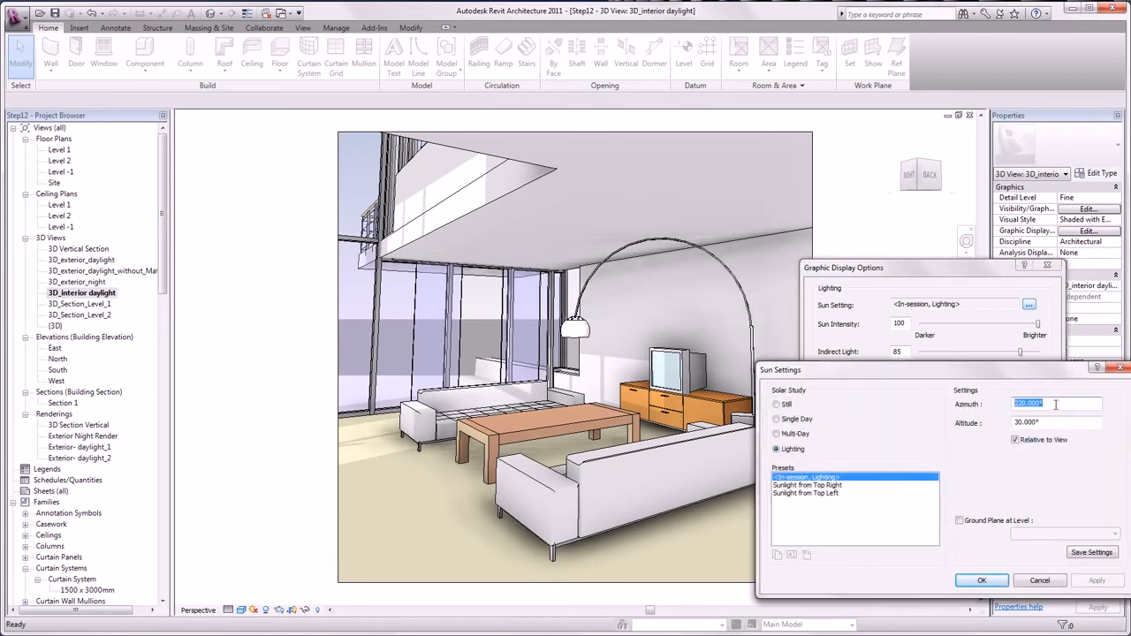
type("200")
left_click(993, 584)
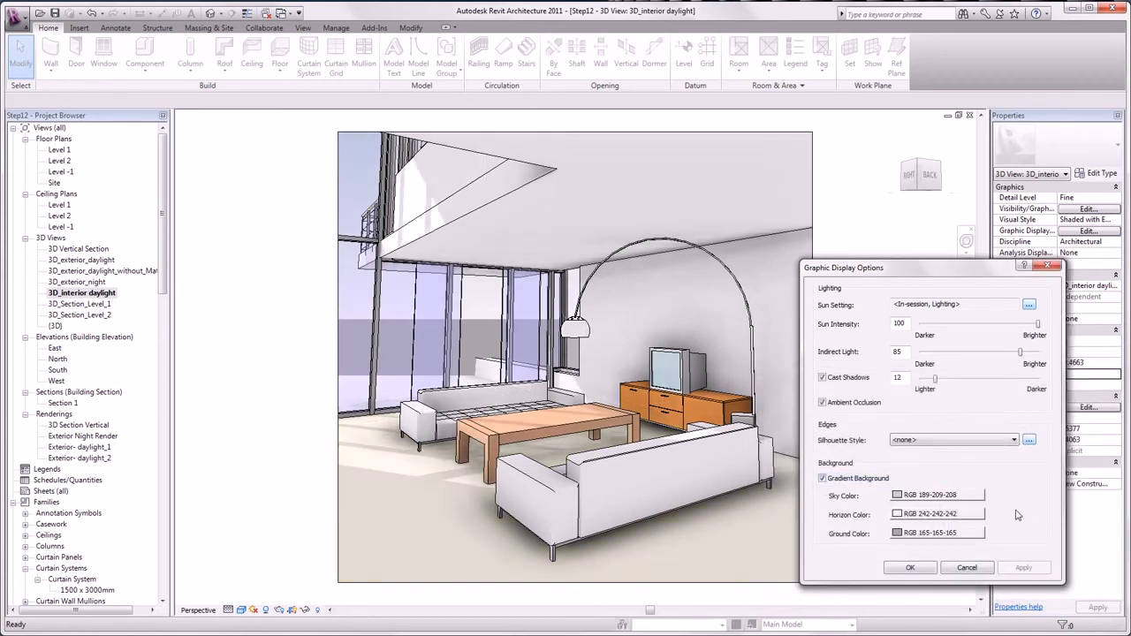
left_click(909, 567)
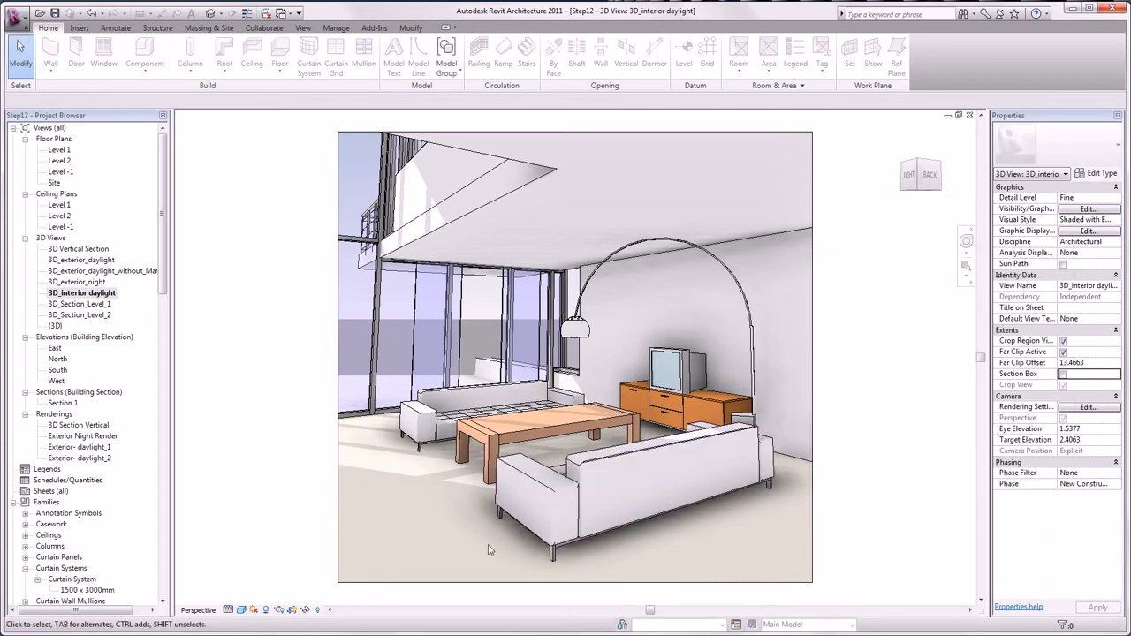
Render the 3D_interior daylight view with the existing rendering settings.
left_click(279, 611)
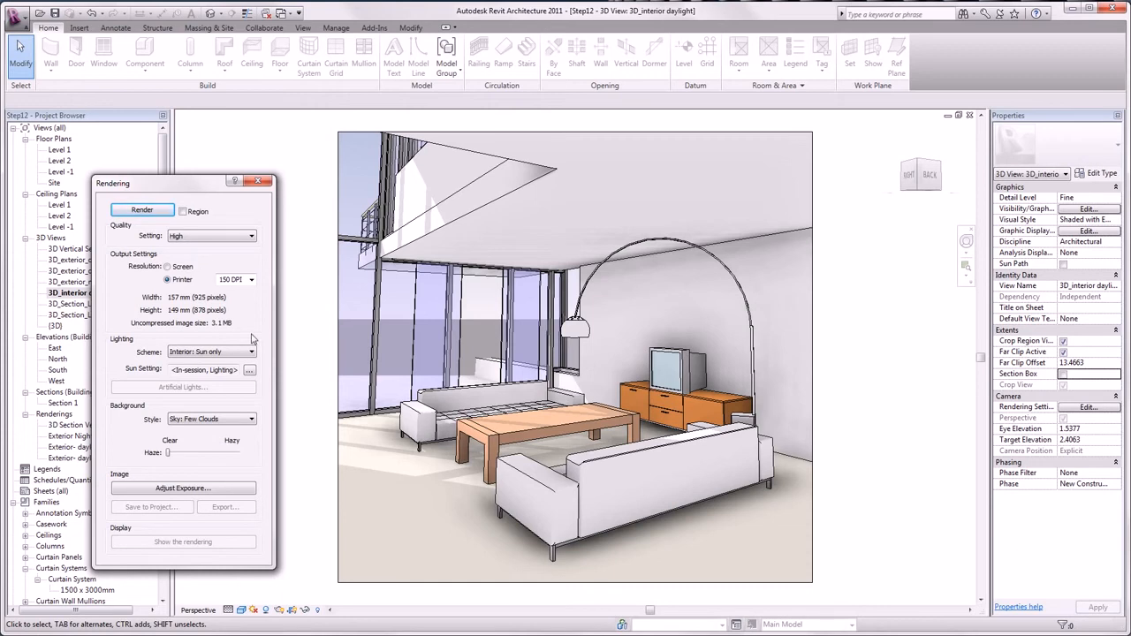
left_click(140, 211)
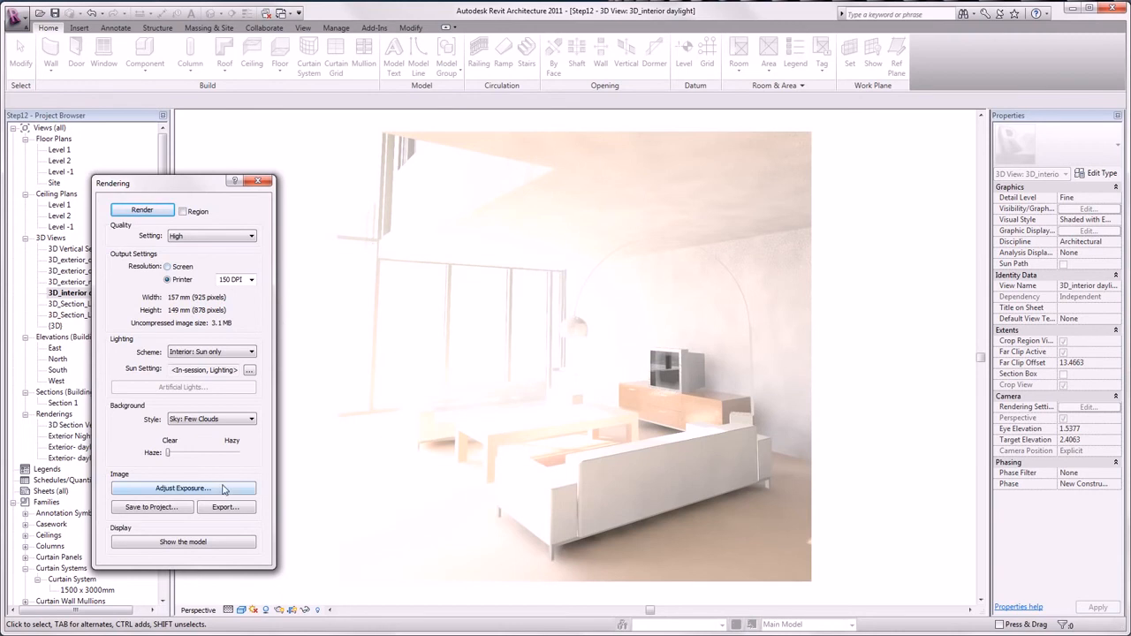
Adjust the rendered image's exposure to an exposure value of 12.5, highlights 0.3 and mid tones 1.5.
left_click(183, 488)
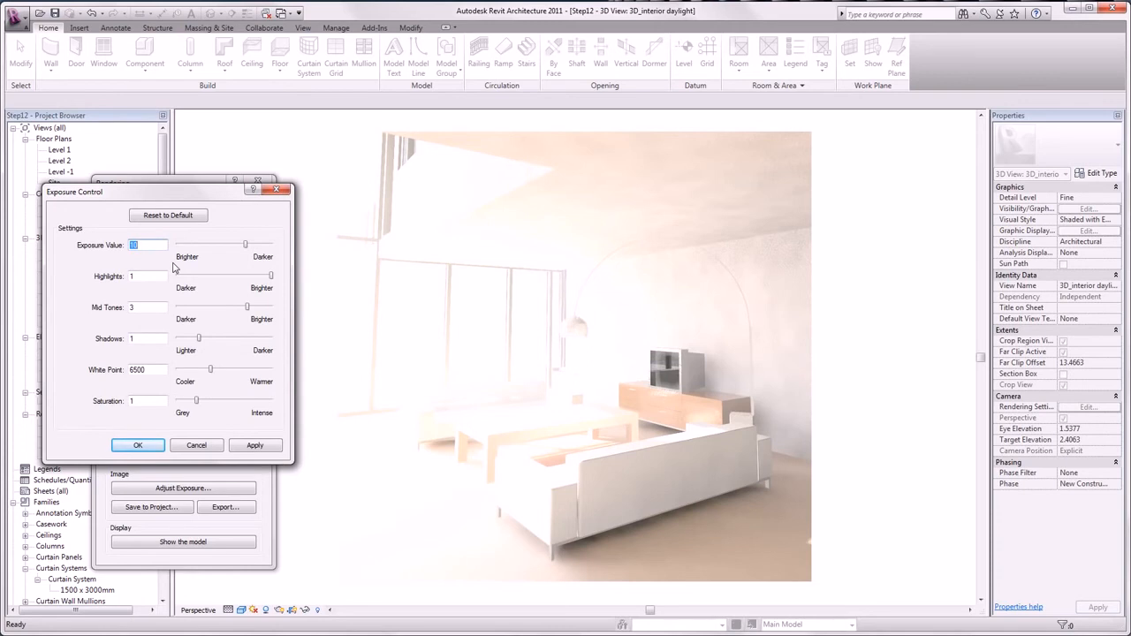
left_click(150, 216)
left_click_drag(162, 274, 110, 278)
type("0.3")
left_click(153, 306)
key("BackSpace")
type("1.5")
left_click(155, 336)
left_click(238, 444)
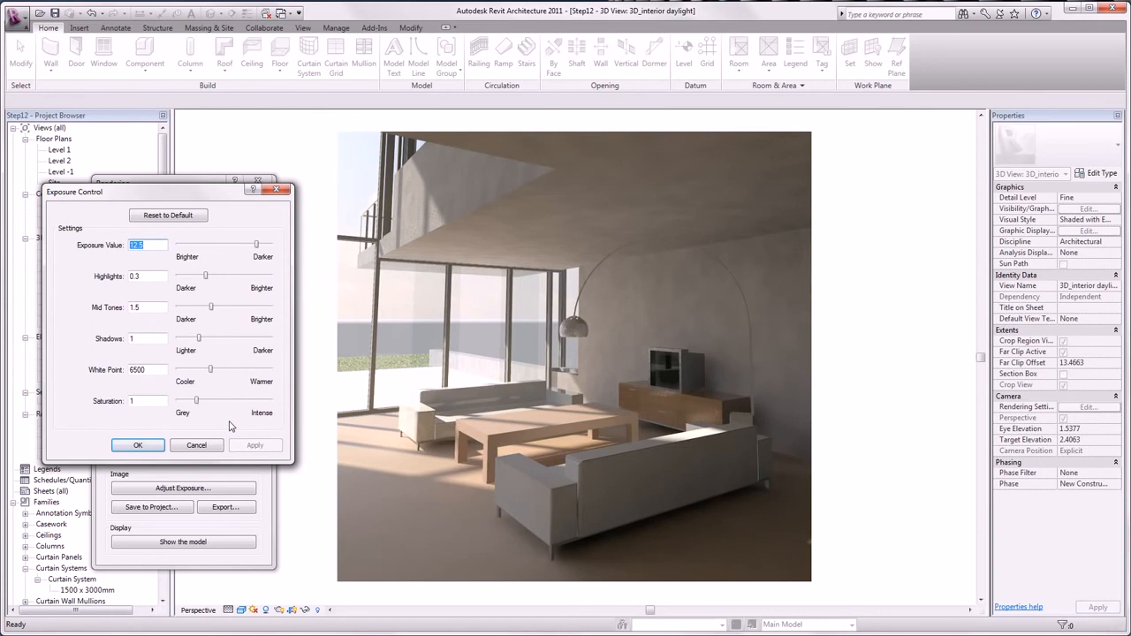
left_click(157, 445)
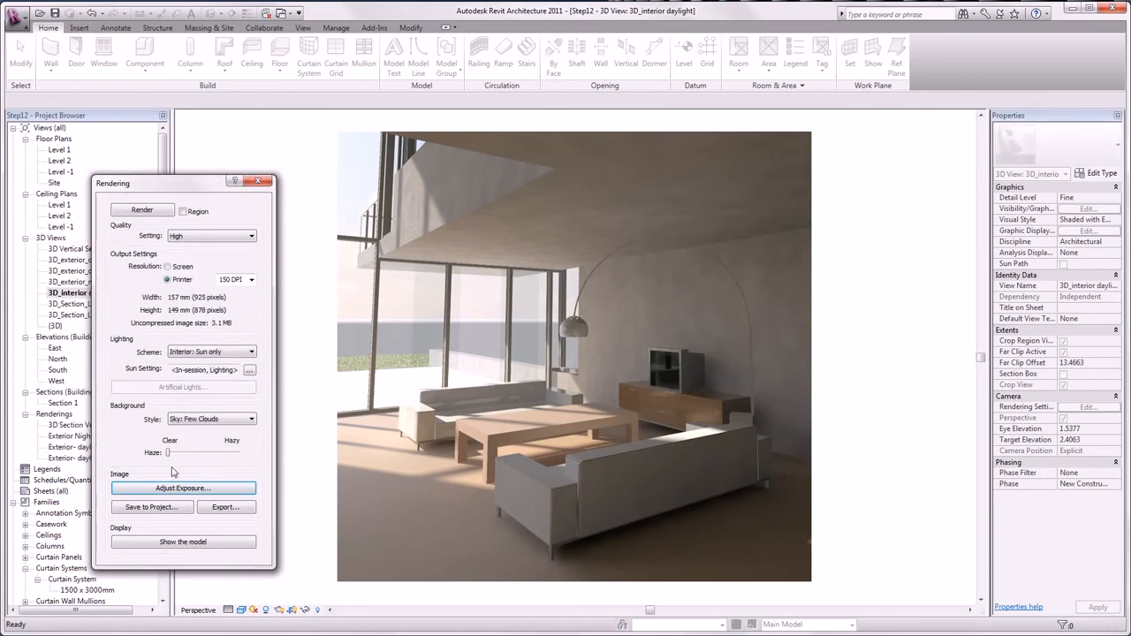
Save the rendered image to the project as 3D_interior daylight_1 and close the rendering settings.
left_click(148, 510)
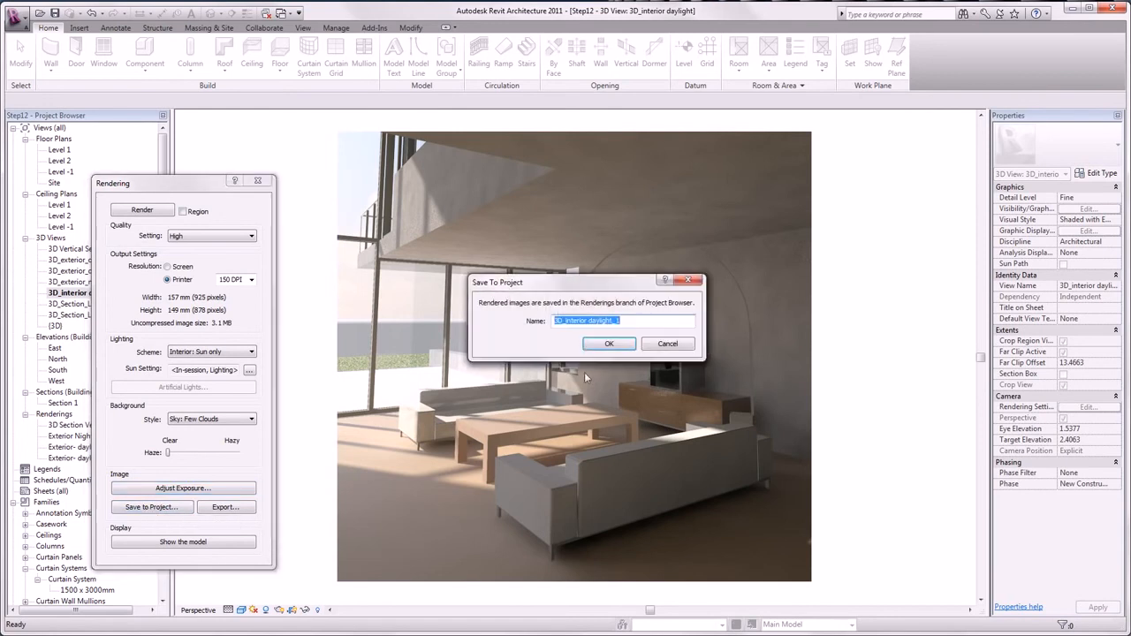
left_click(596, 347)
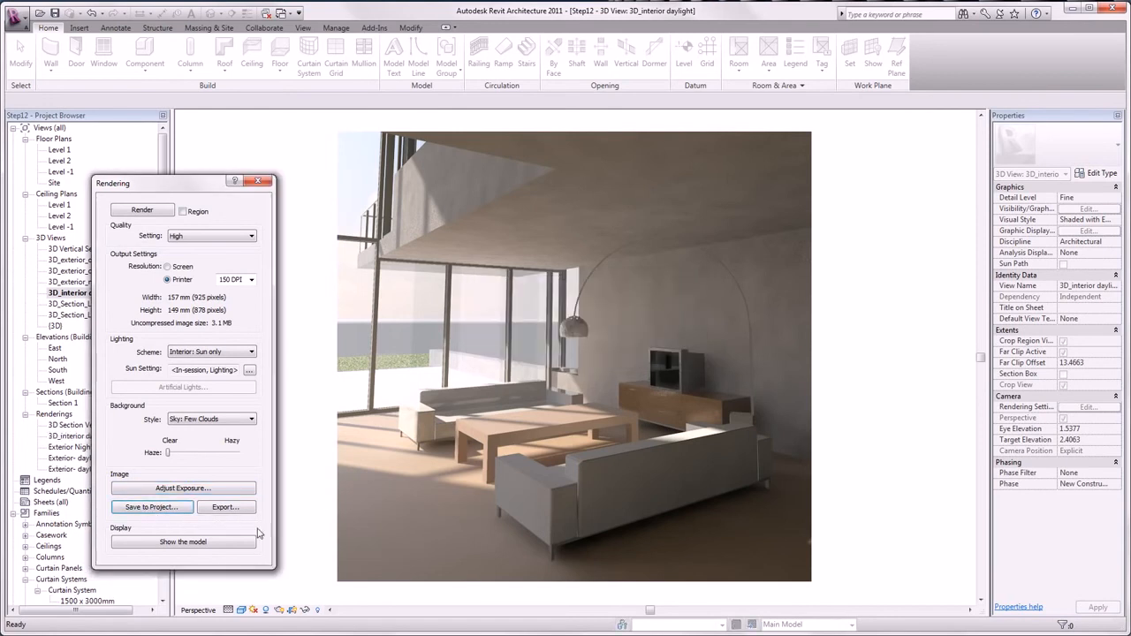
left_click(258, 183)
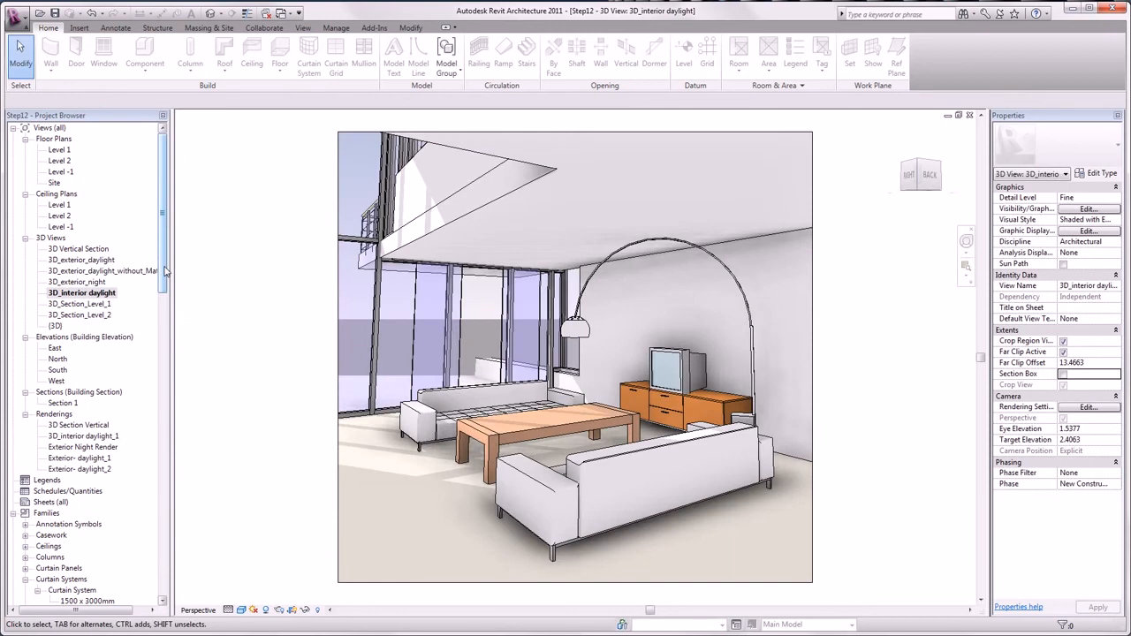
Open the 3D_Section_Level_2 view and create a decal type named New Decal.
double_click(99, 315)
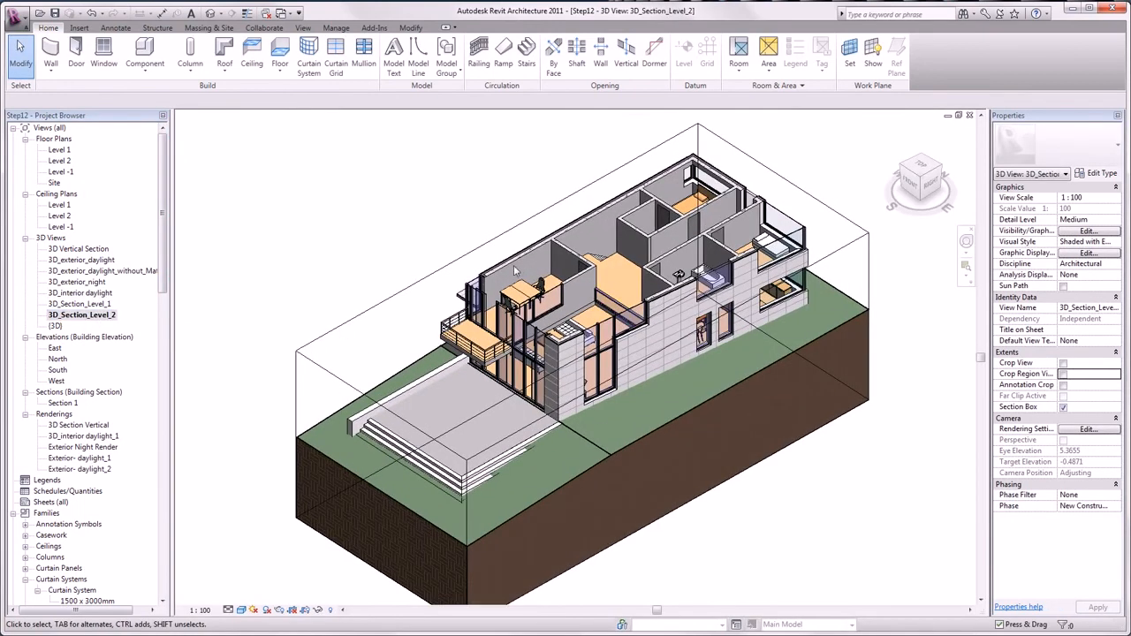
scroll(518, 270, "up", 5)
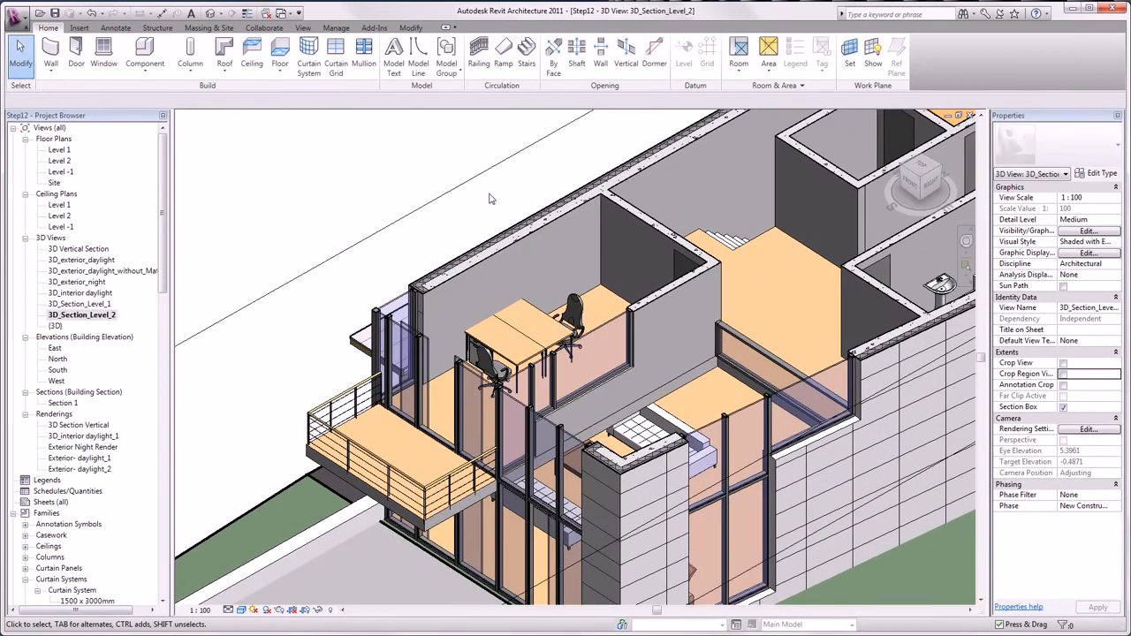
left_click(81, 28)
left_click(133, 75)
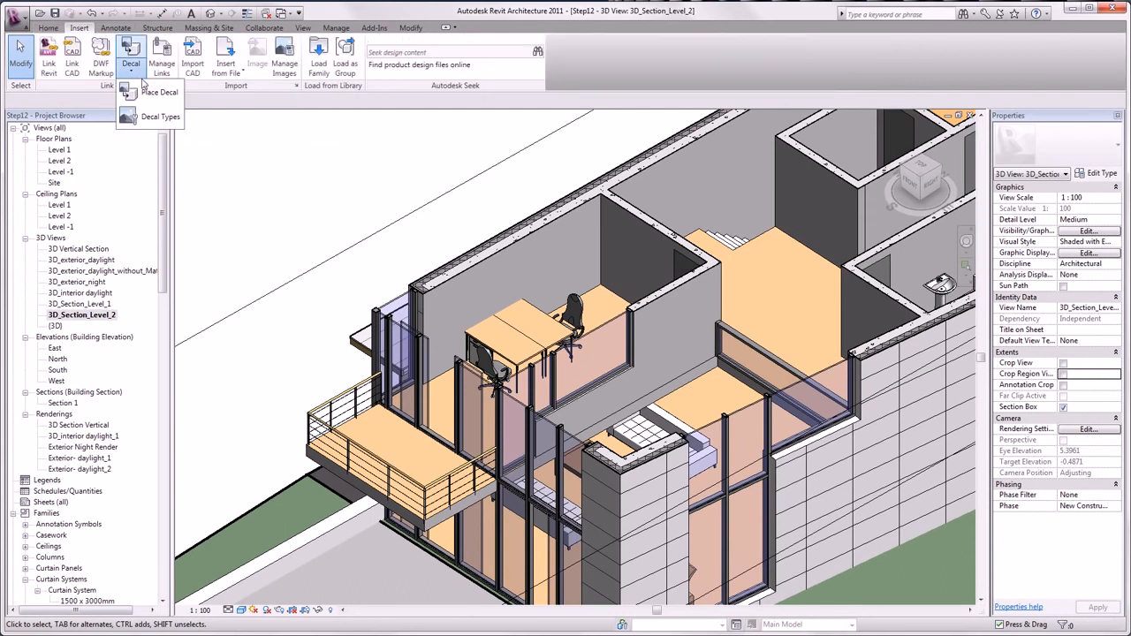
left_click(148, 116)
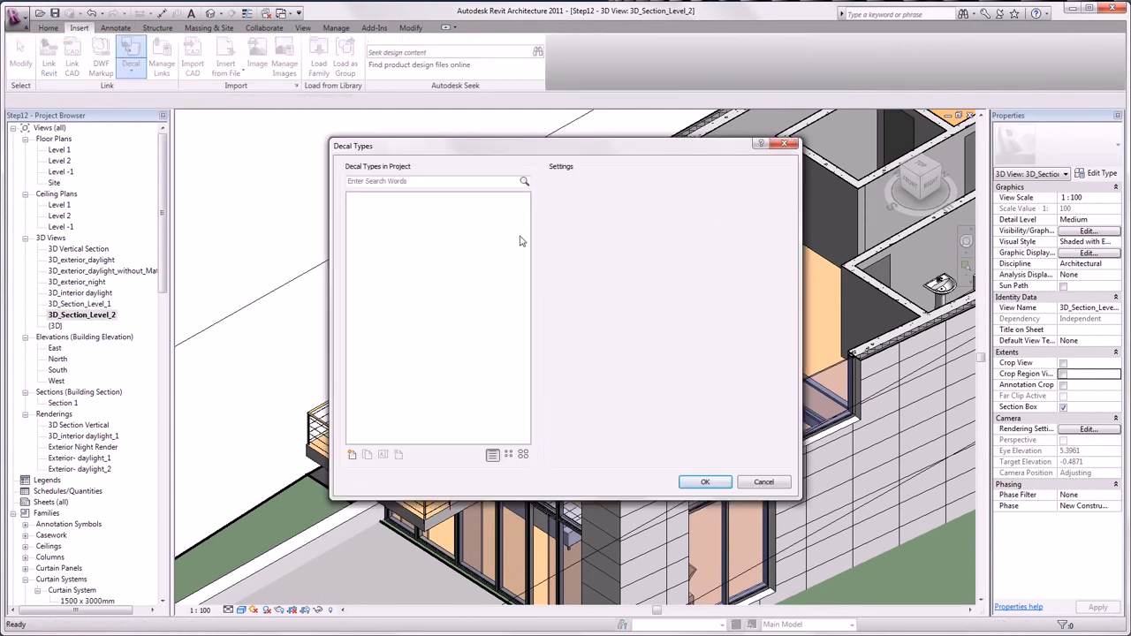
left_click(352, 455)
left_click(701, 325)
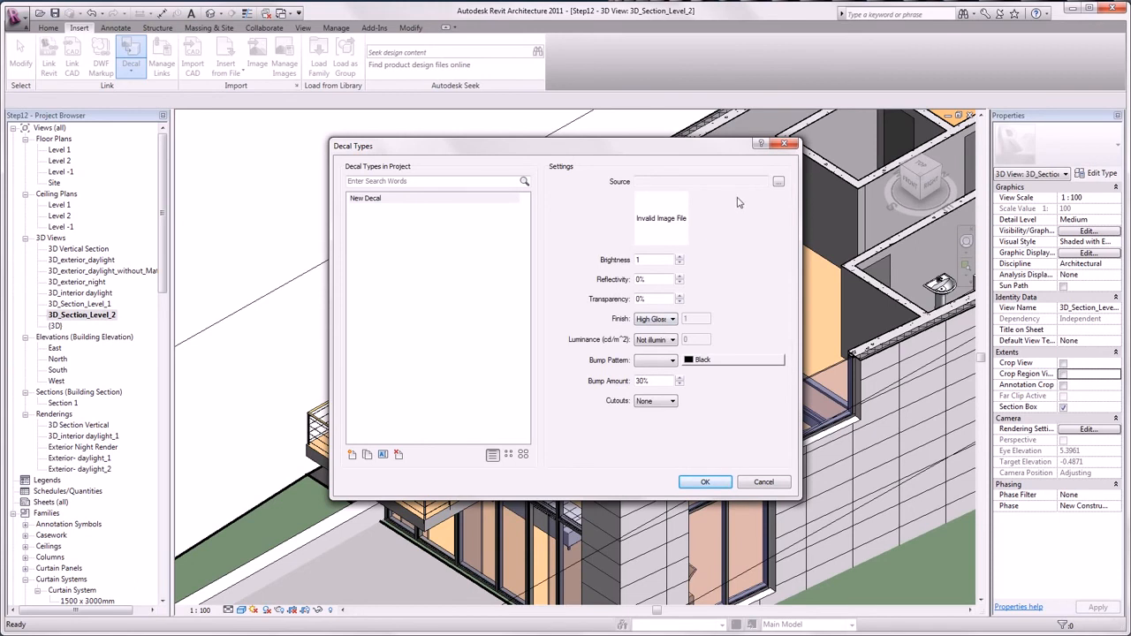
Use the City Park Graz image as the new decal's source and accept the decal type.
left_click(777, 182)
left_click(576, 148)
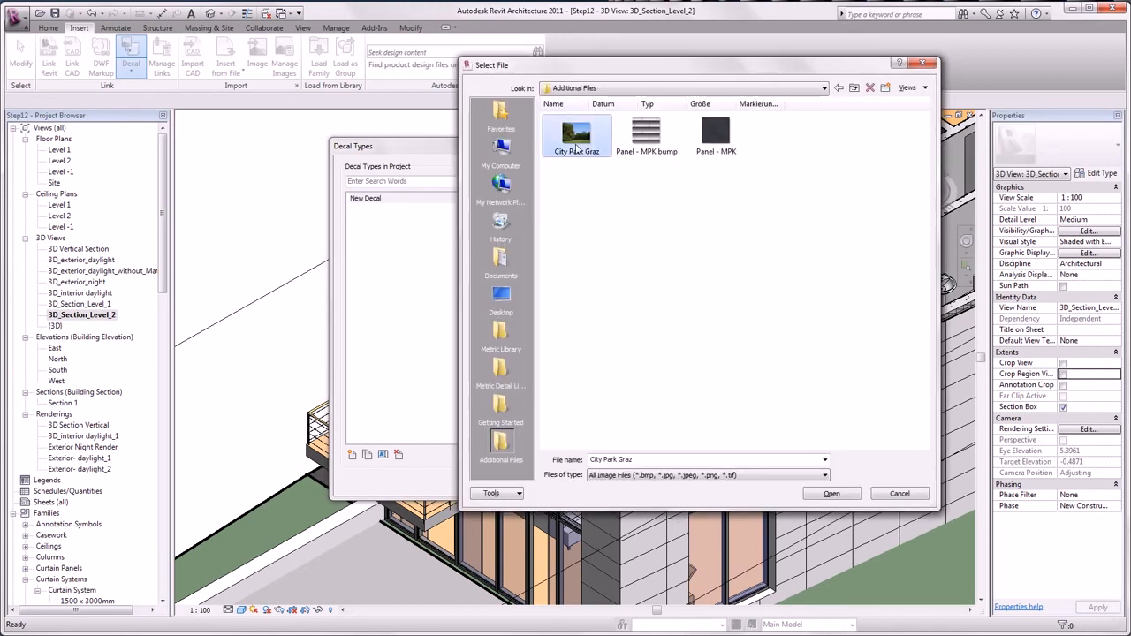
left_click(826, 500)
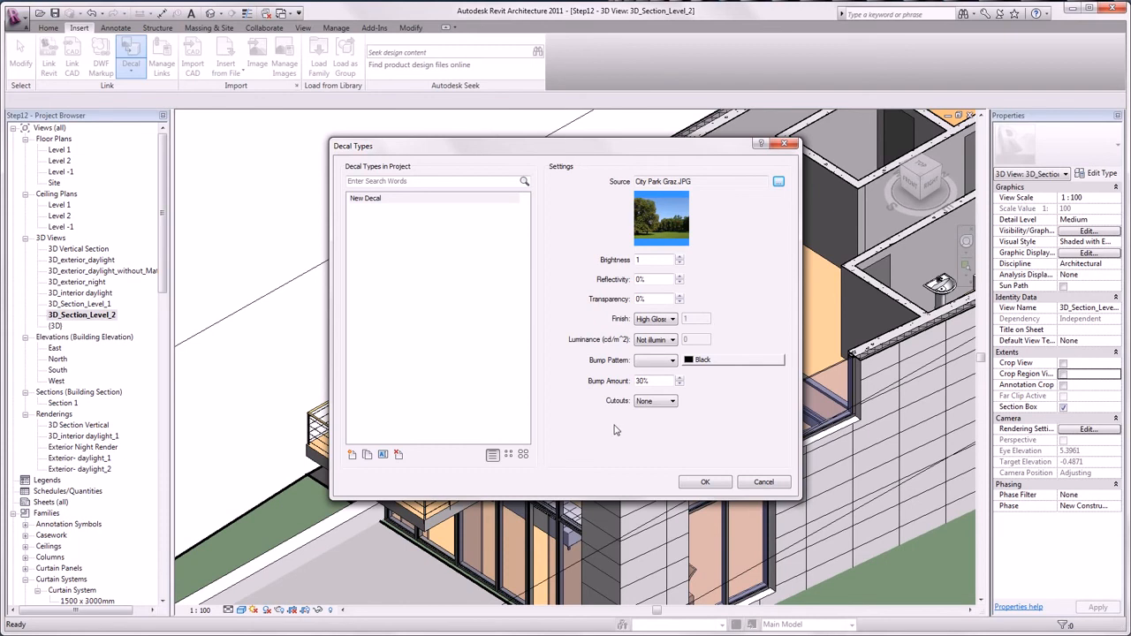
left_click(698, 483)
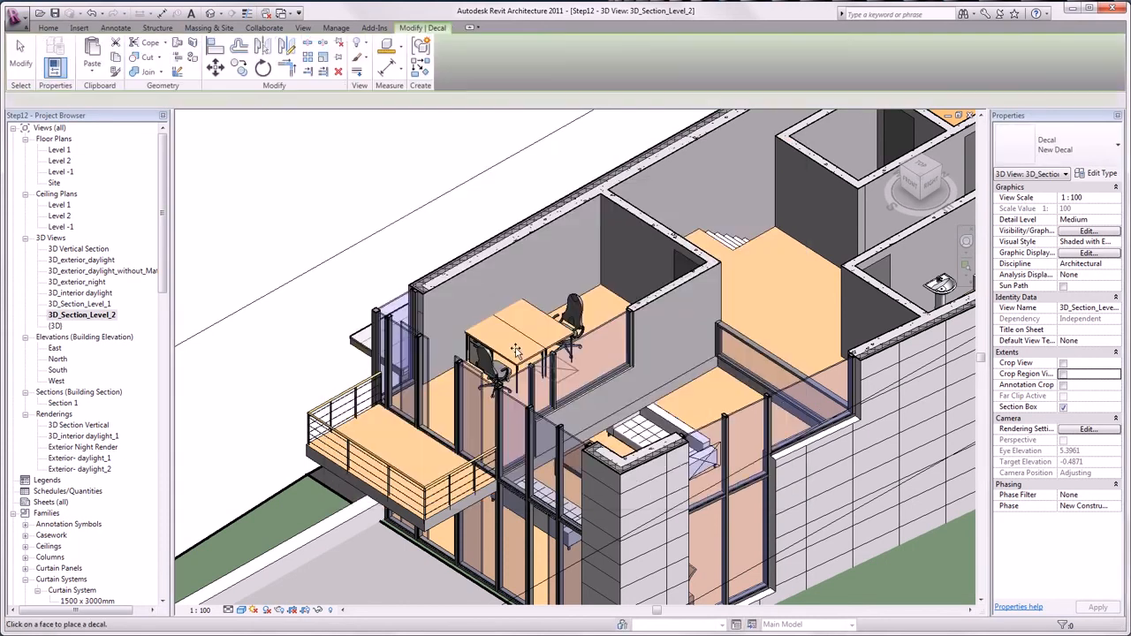
Place the decal on the wall behind the upper-floor office desks and enlarge it to about 1.215 wide by 0.912 high.
left_click(473, 308)
key("Escape")
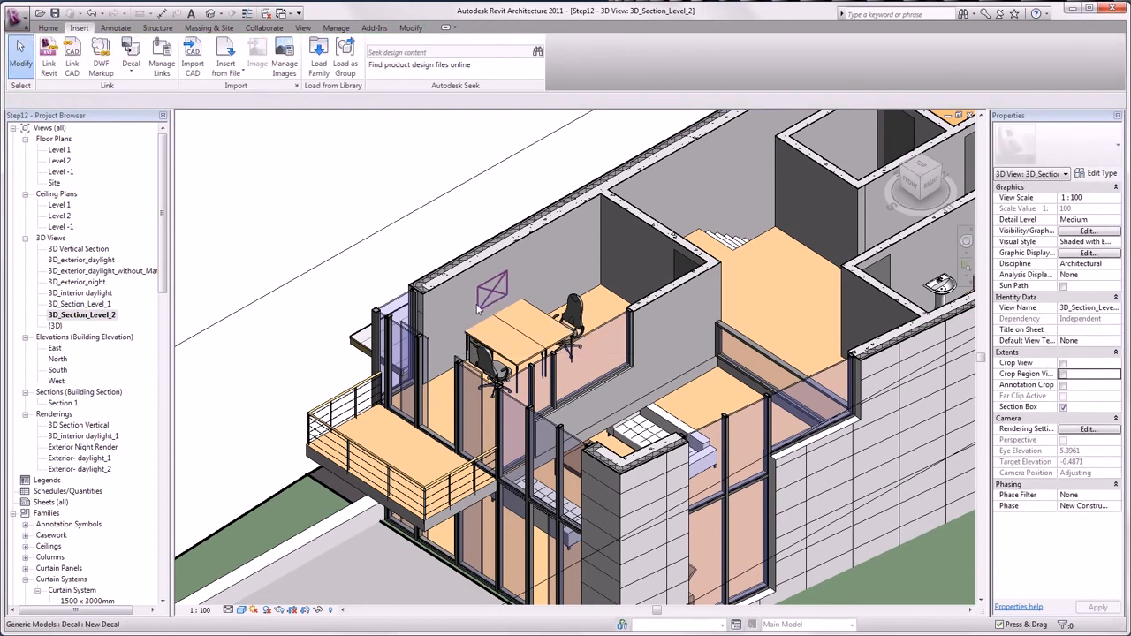
left_click(476, 308)
left_click_drag(477, 312, 470, 320)
left_click_drag(507, 274, 514, 261)
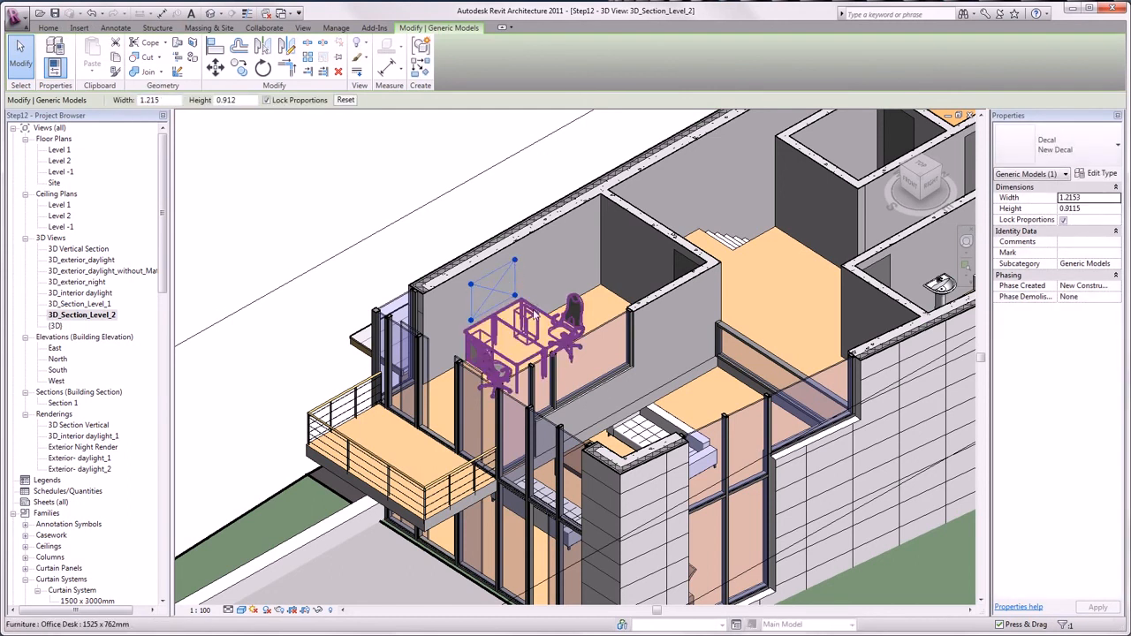
Set the 3D_Section_Level_2 view's visual style to Realistic.
left_click(241, 610)
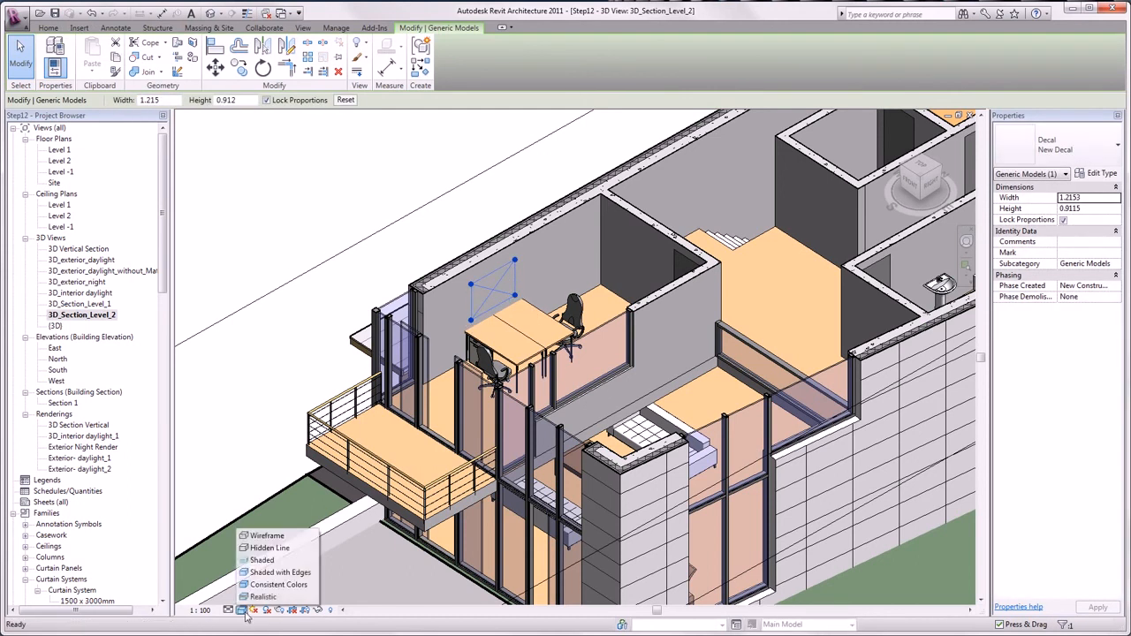
left_click(262, 596)
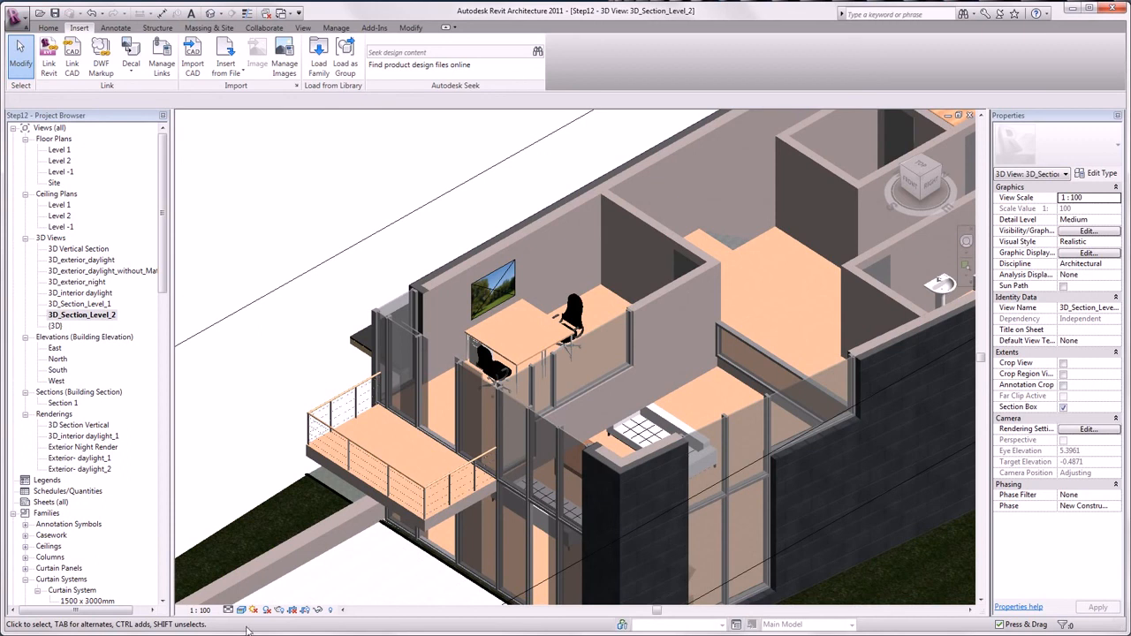
Open the {3D} view and look up the FBX export option without exporting.
double_click(54, 326)
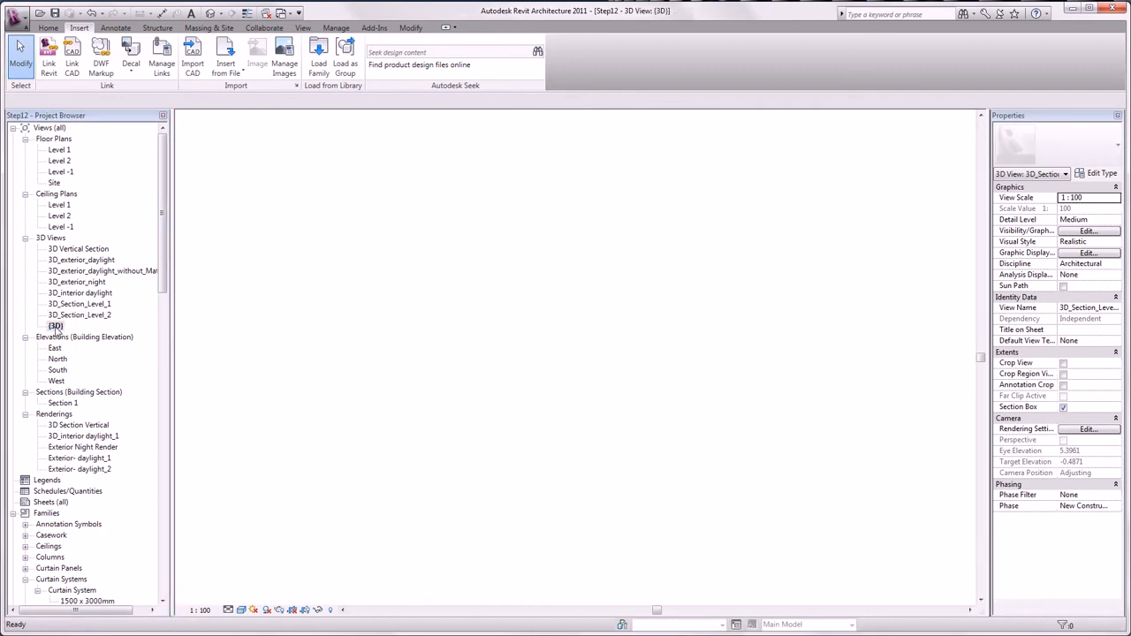
left_click(26, 20)
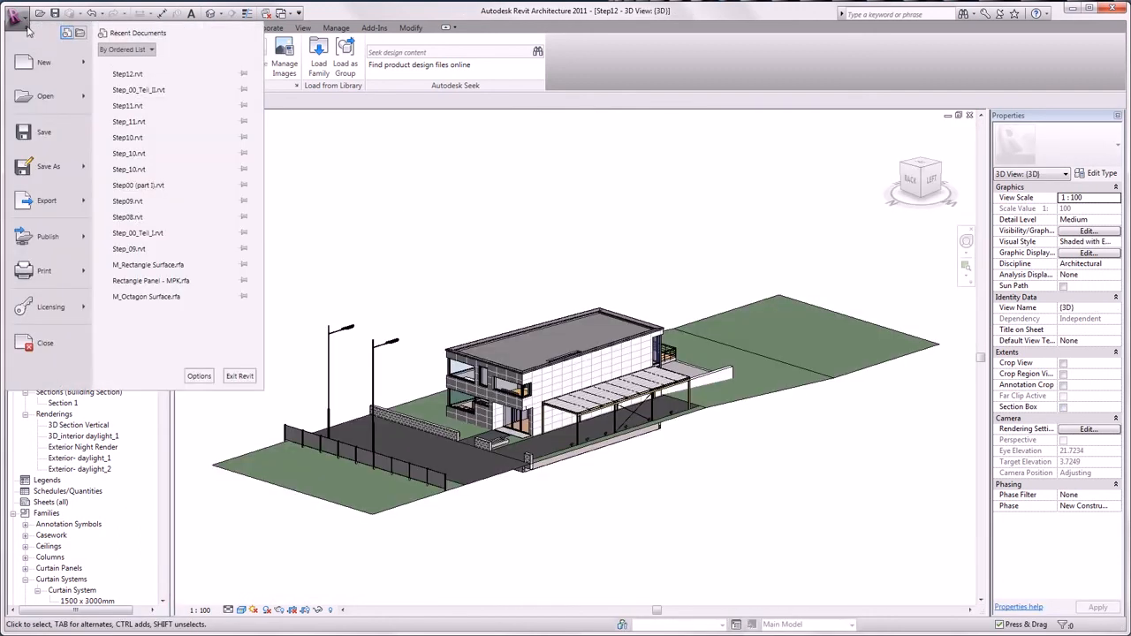
mouse_move(65, 204)
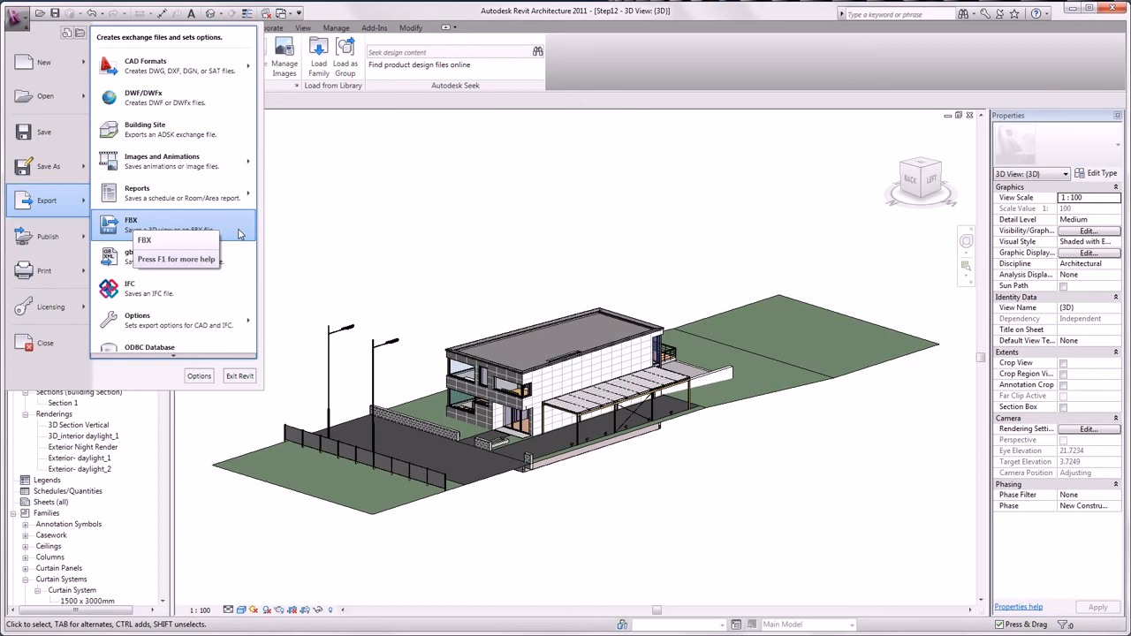
key("Escape")
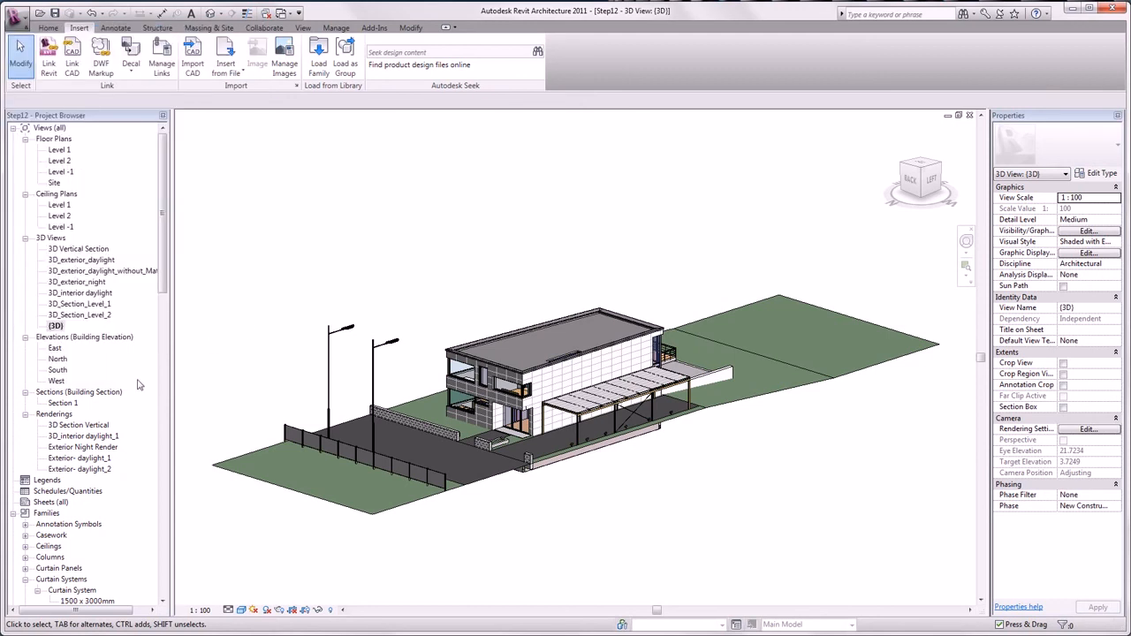
View the saved renderings one by one: 3D Section Vertical, 3D_interior daylight_1, Exterior Night Render, Exterior- daylight_1 and Exterior- daylight_2.
double_click(88, 426)
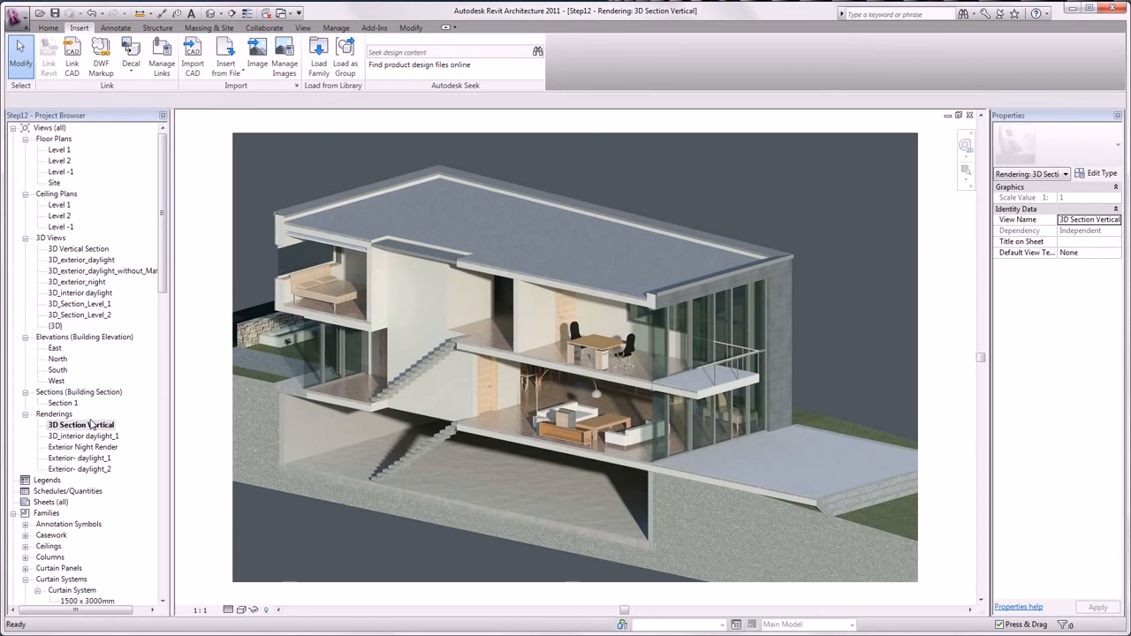
double_click(99, 436)
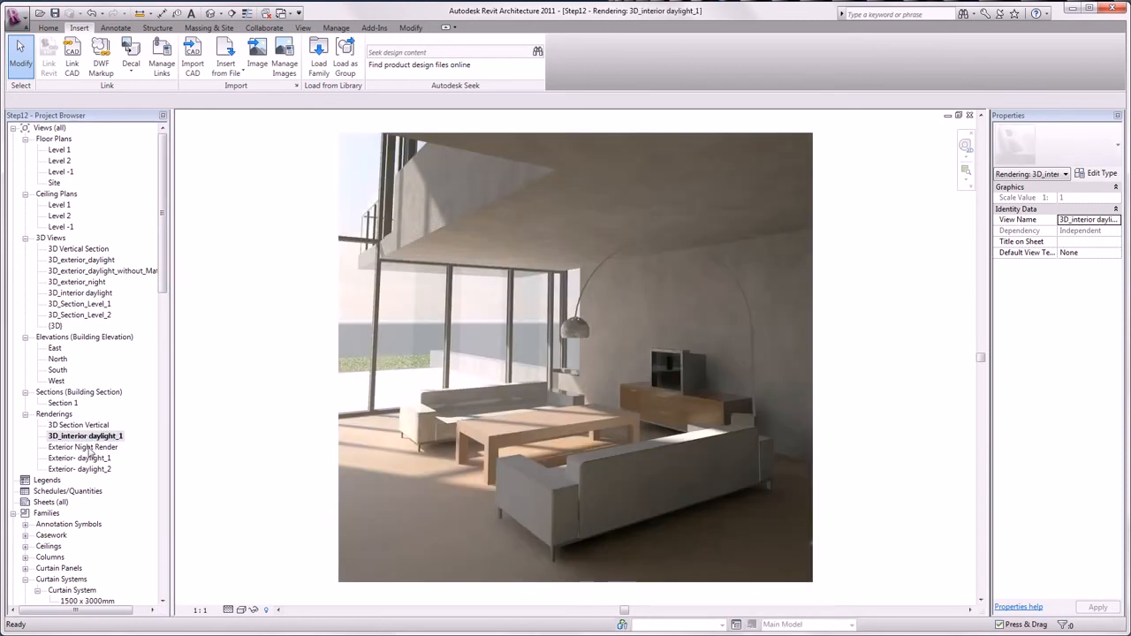
double_click(86, 449)
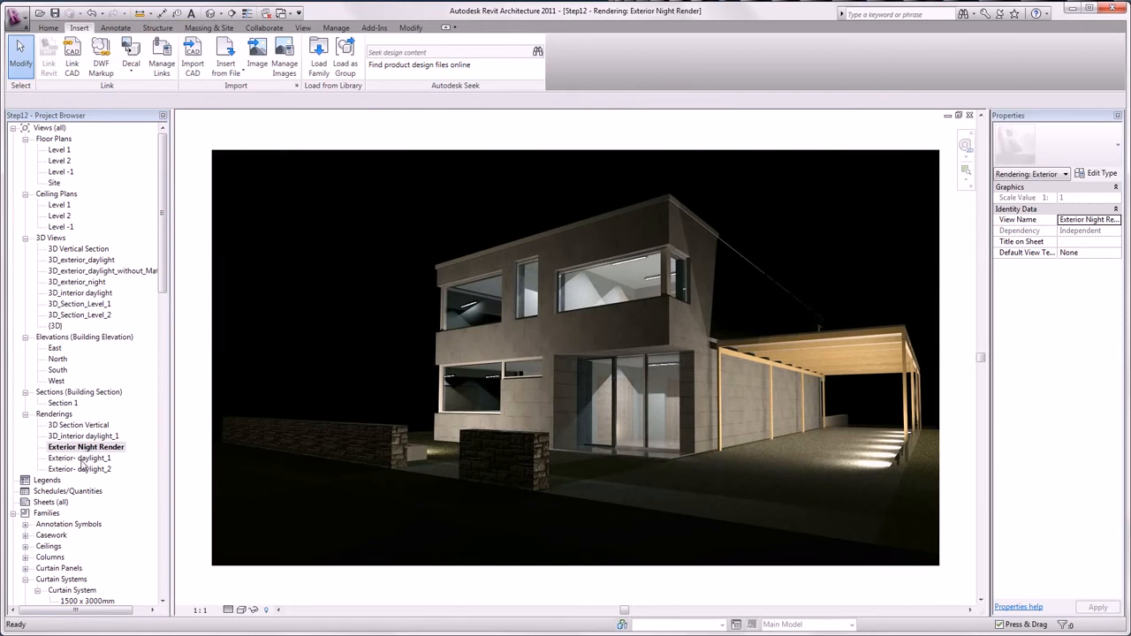
double_click(82, 458)
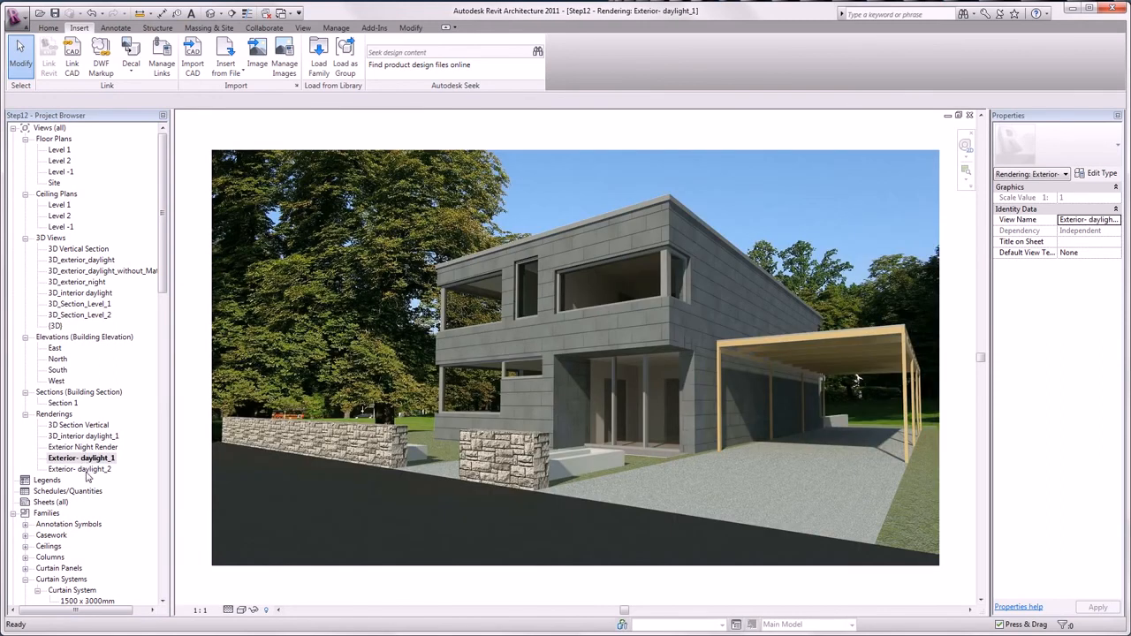
double_click(80, 469)
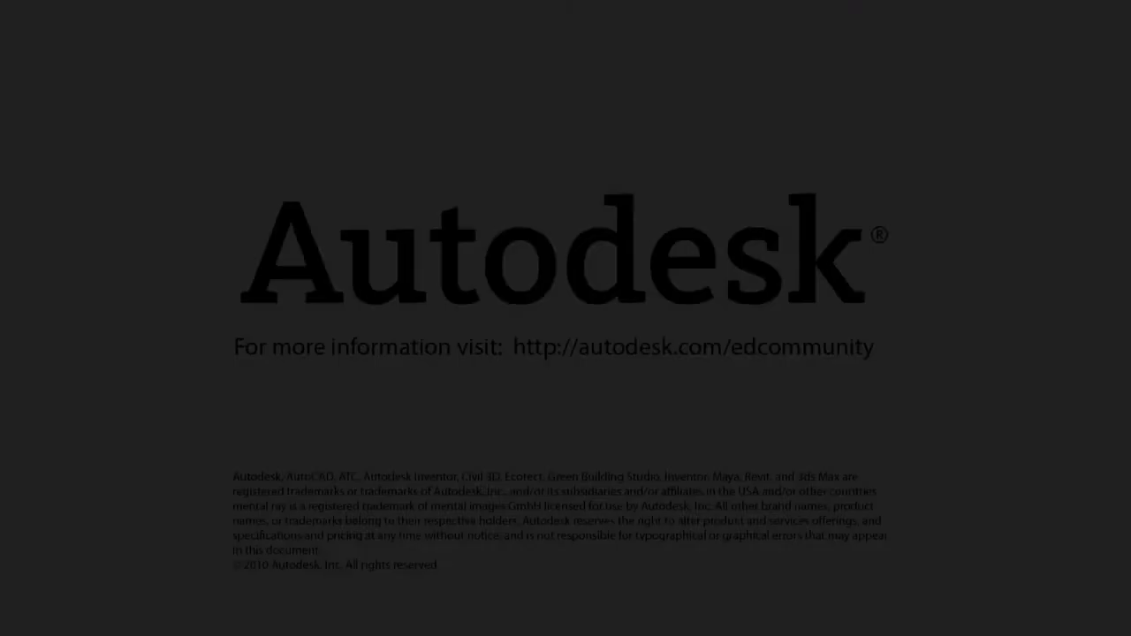